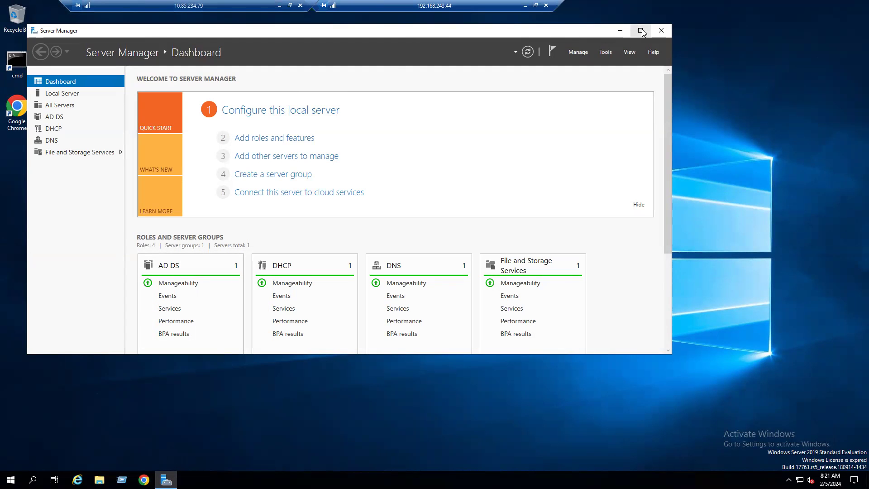
Check the Windows activation status from the local server's Product ID property, and close both Settings and Server Manager
left_click(640, 30)
left_click(39, 67)
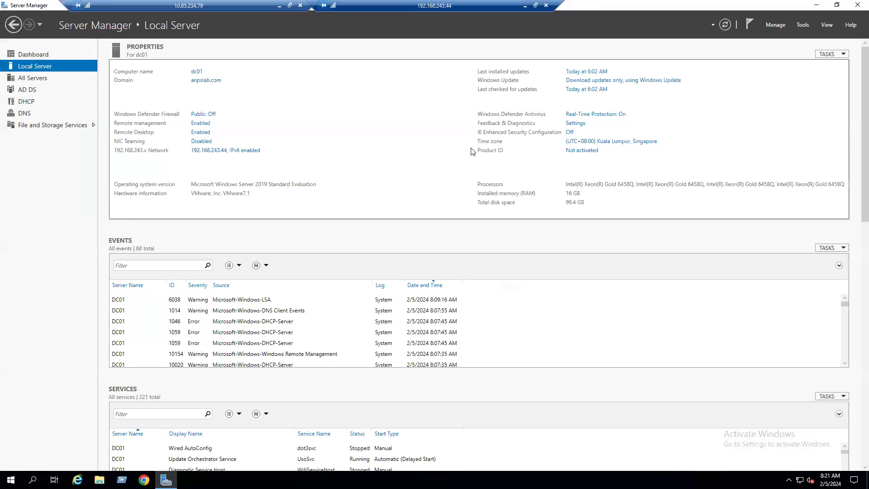
left_click(584, 151)
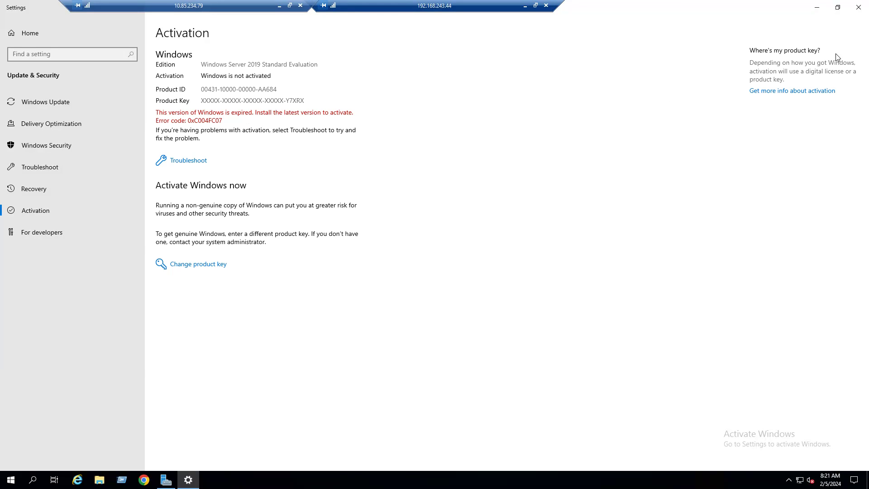
left_click(858, 7)
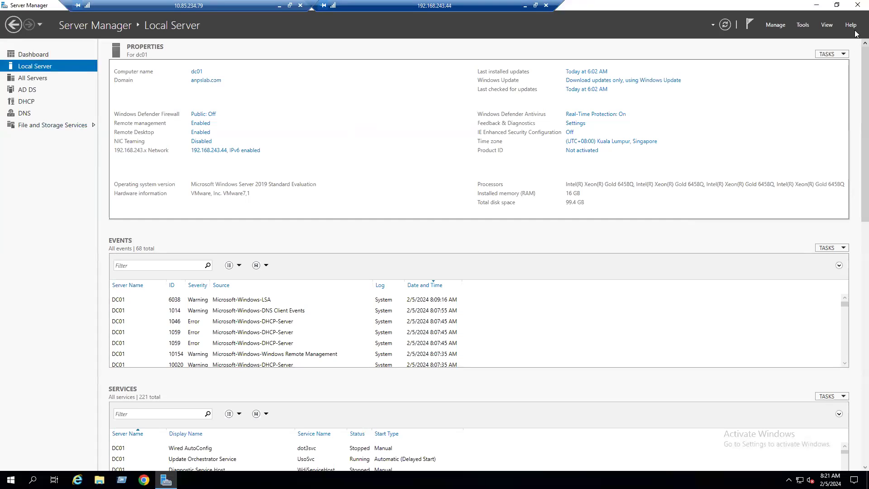
left_click(857, 5)
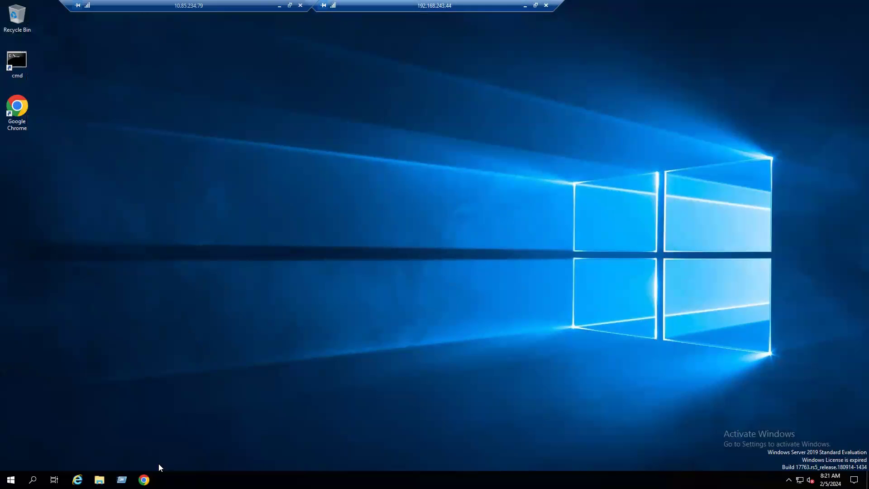
Launch Event Viewer with eventvwr, maximize it and display the System log under Windows Logs
left_click(121, 479)
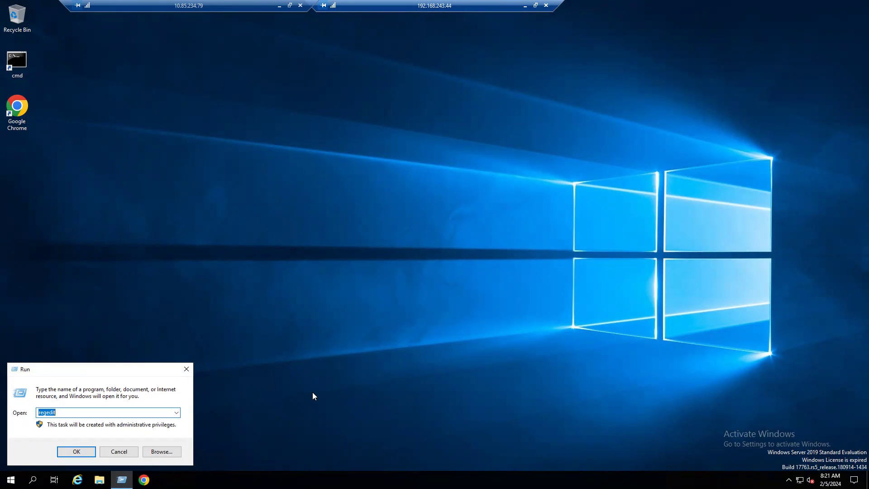
type("e")
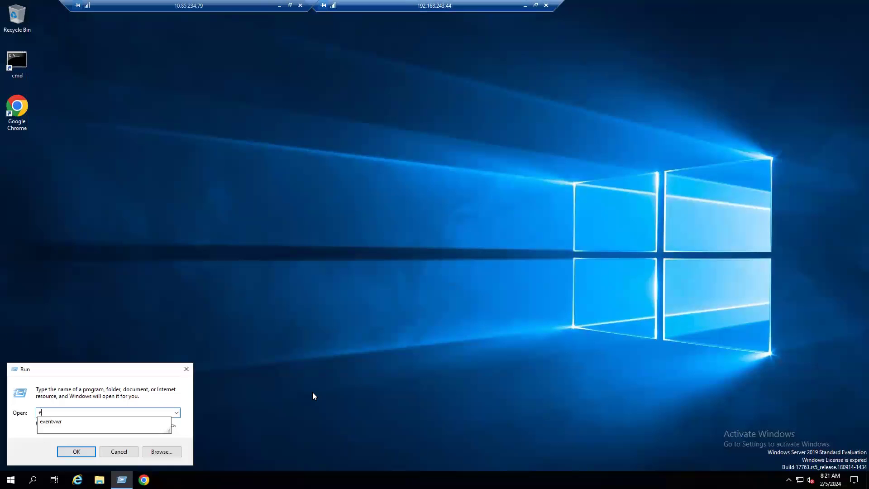
key("Down")
key("Return")
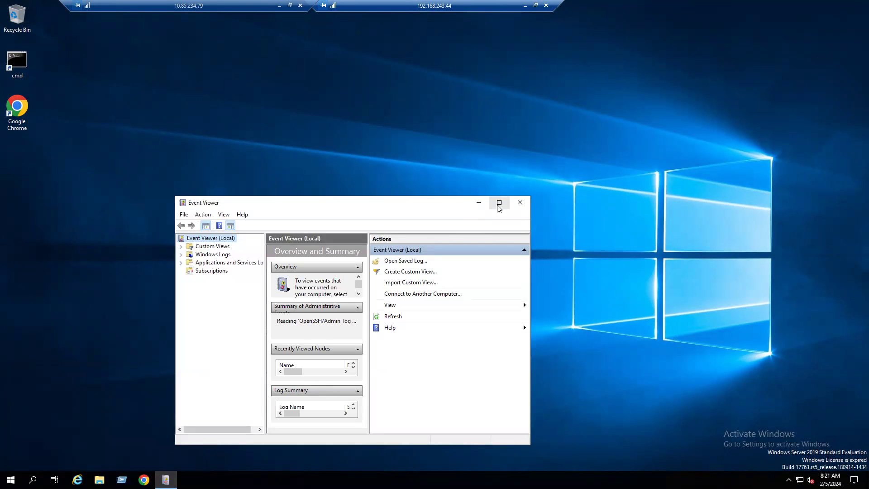
left_click(498, 201)
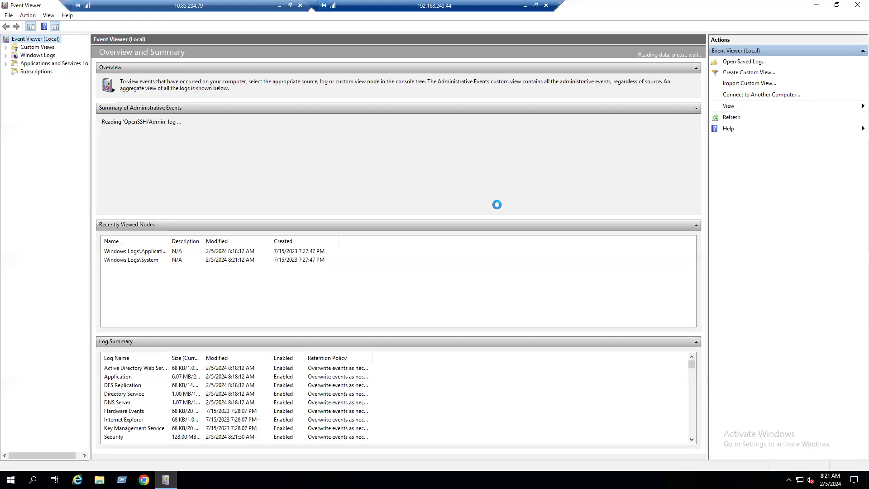
left_click(5, 55)
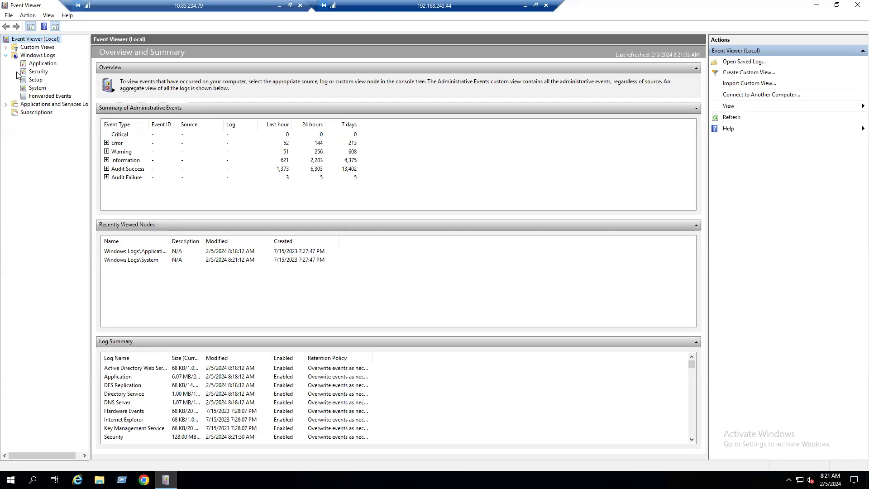
left_click(36, 87)
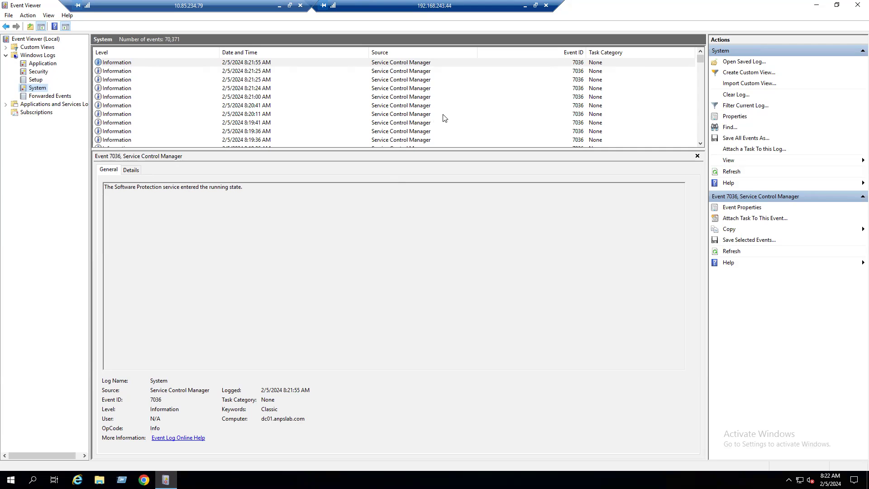
scroll(253, 93, "down", 1)
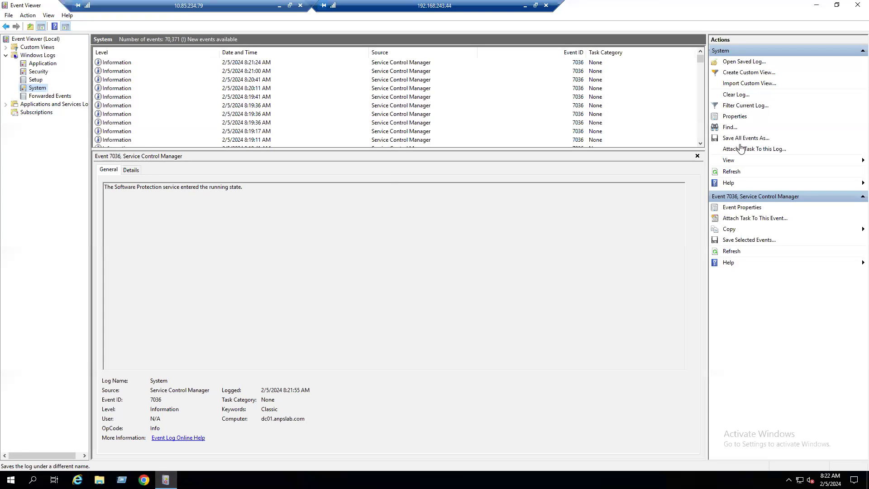
Filter the System log to show only events with ID 1074
left_click(745, 106)
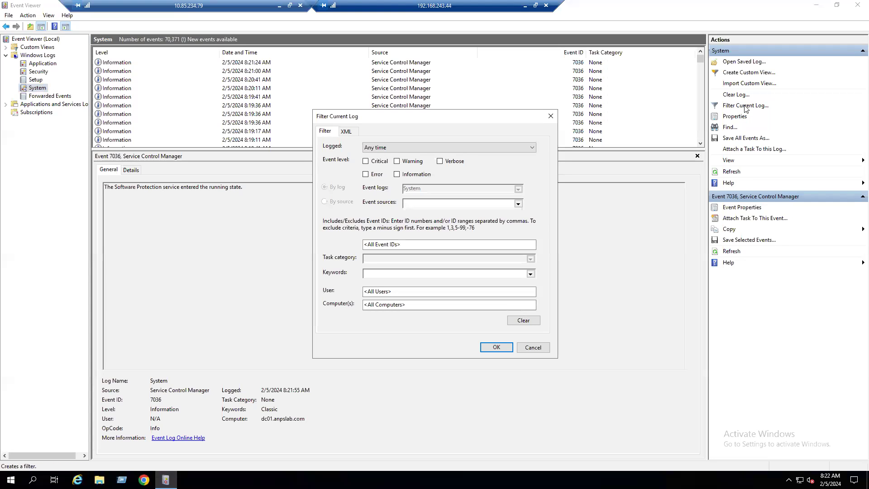
left_click(415, 248)
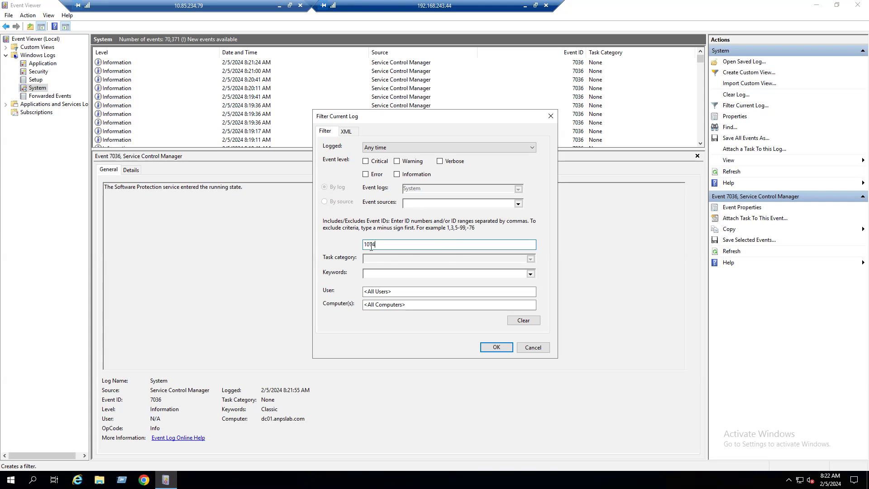
left_click(491, 347)
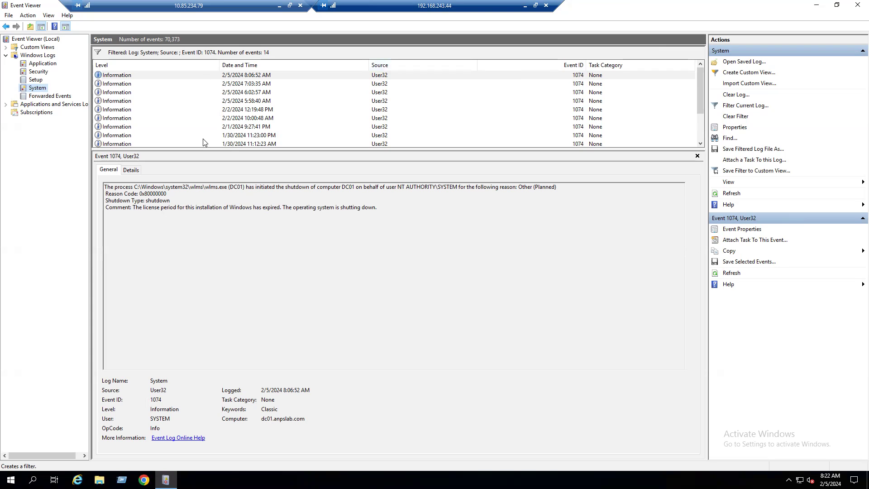
Examine the 2/5/2024 8:06:52 AM shutdown event's description for the initiating process, user account, reason code, shutdown type and comment
left_click(241, 83)
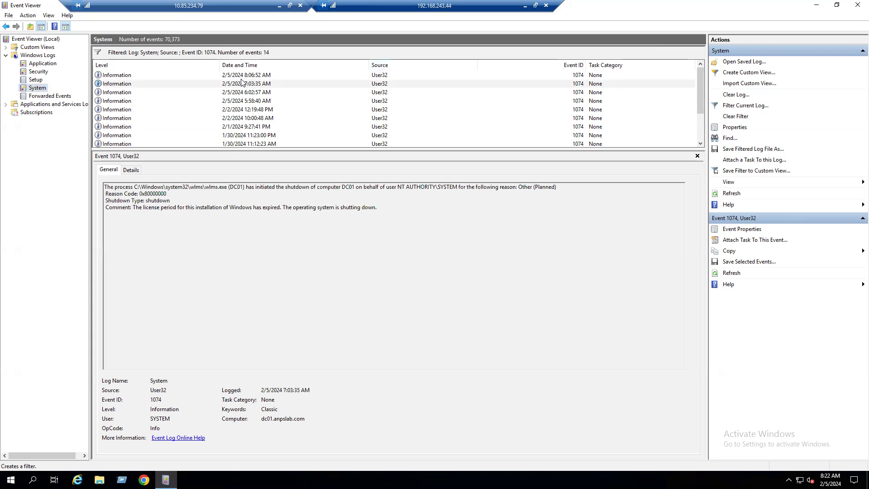
left_click(245, 77)
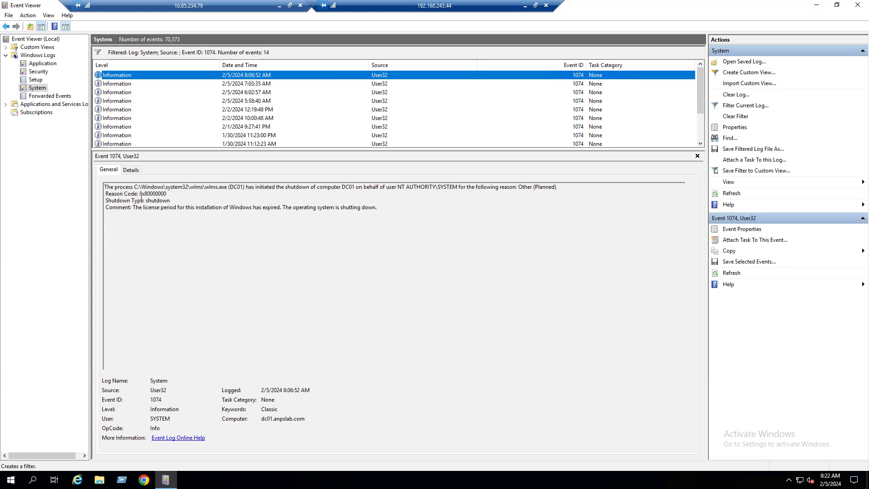
left_click_drag(121, 187, 227, 187)
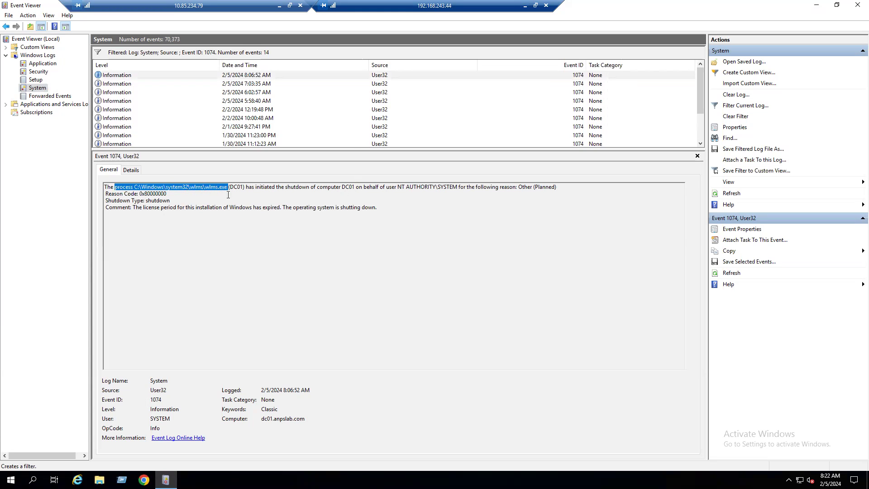
left_click(222, 190)
double_click(220, 188)
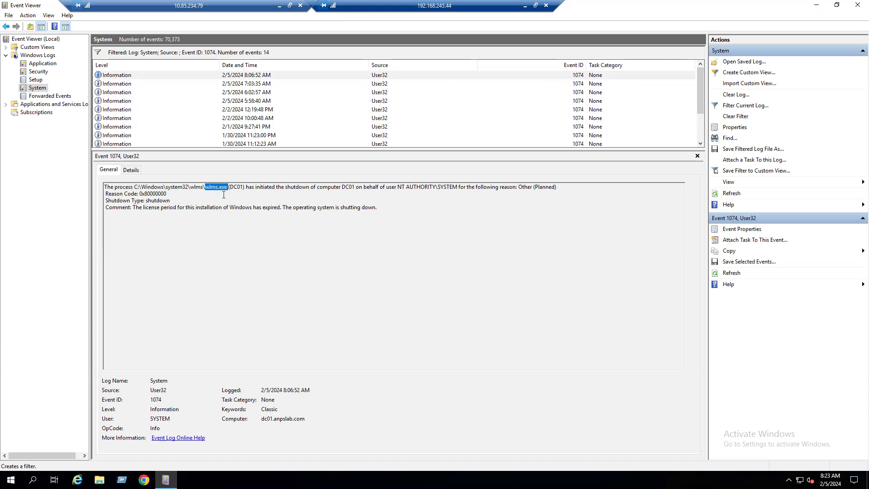
left_click_drag(262, 187, 513, 188)
left_click(422, 198)
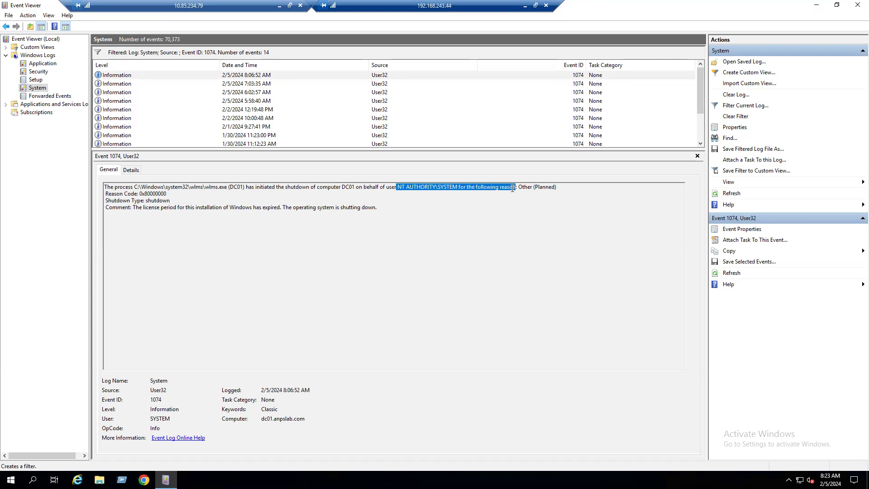
left_click_drag(140, 194, 171, 196)
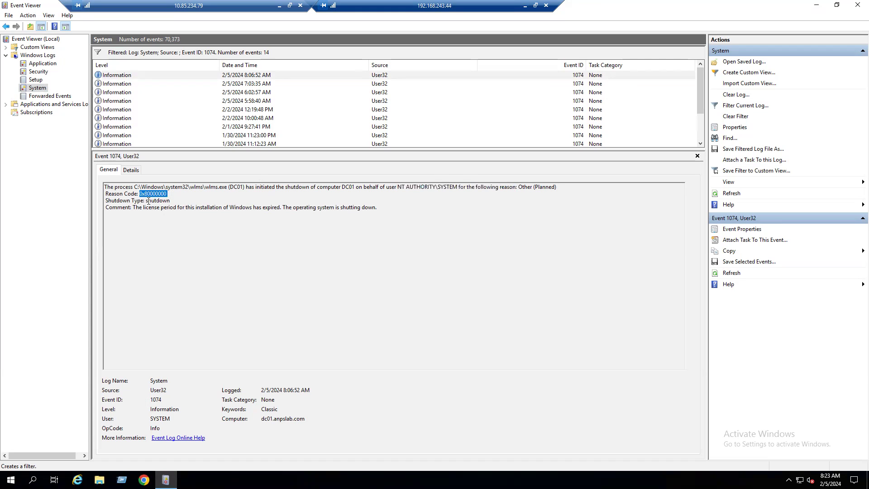
left_click_drag(146, 201, 280, 207)
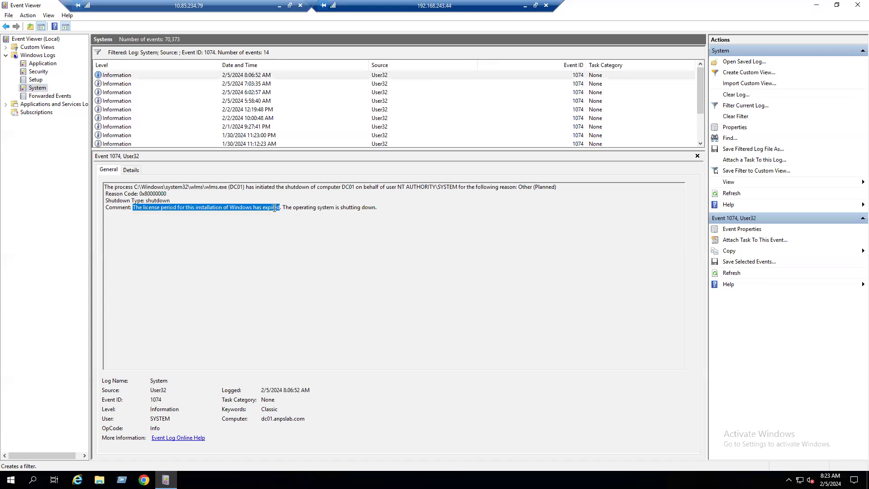
left_click_drag(385, 209, 103, 185)
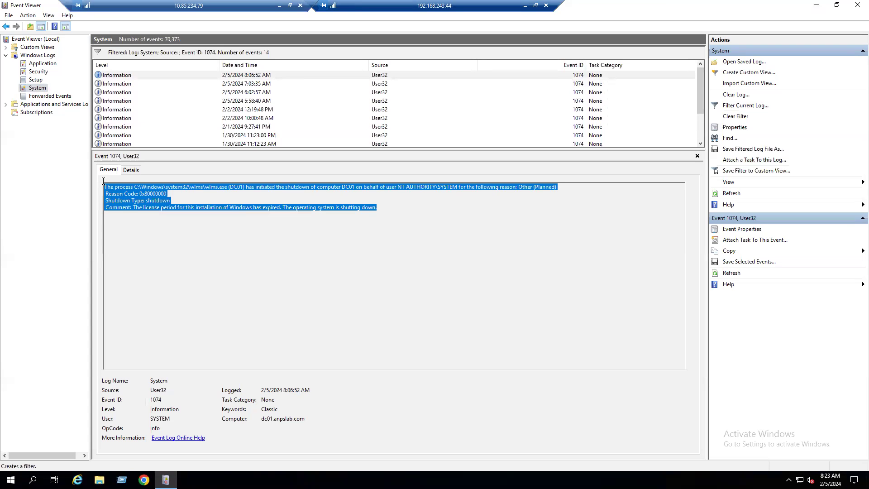
left_click(138, 195)
left_click(181, 230)
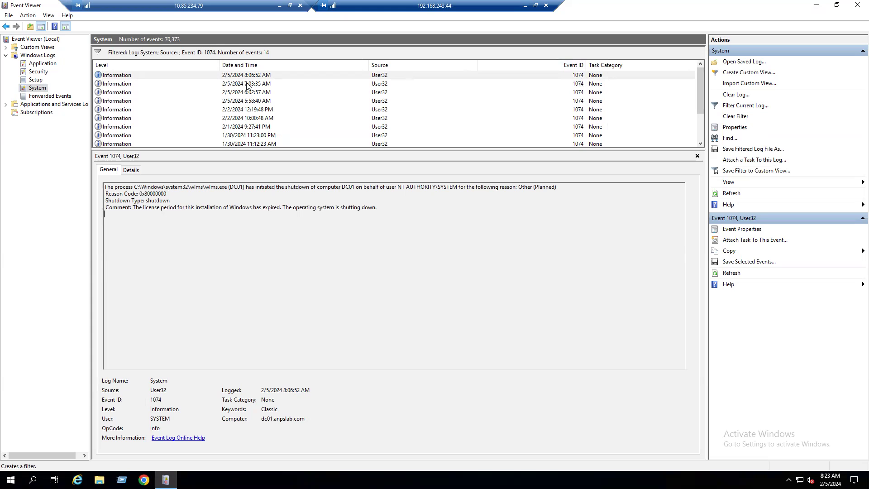
Compare the 5:58:40, 6:02:57 and 7:03:35 AM events of 2/5/2024 with the latest shutdown event
left_click(256, 102)
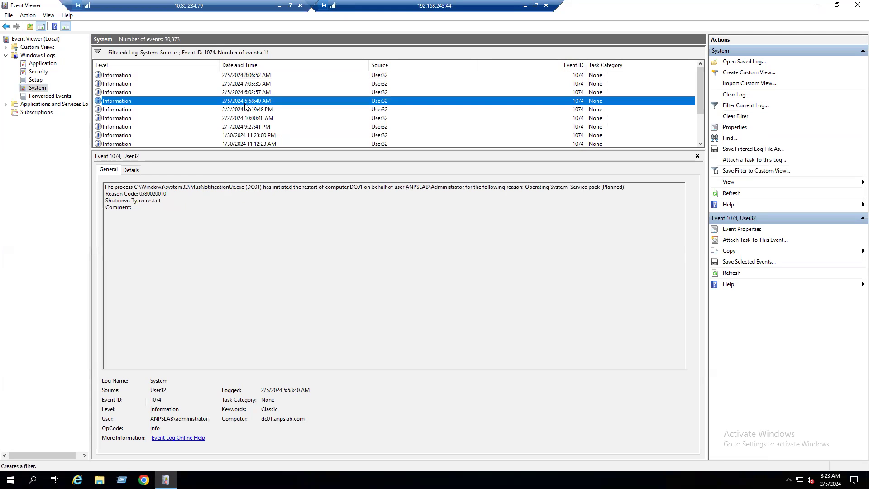
left_click(249, 92)
left_click(251, 85)
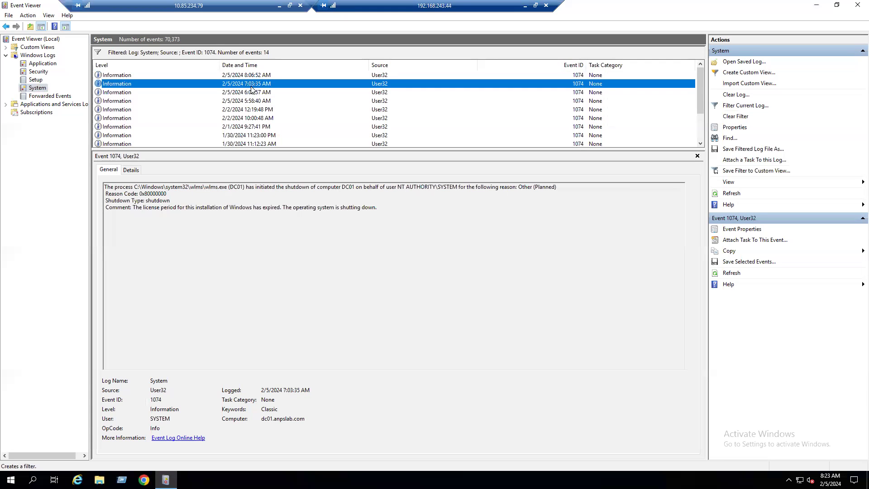
left_click(260, 76)
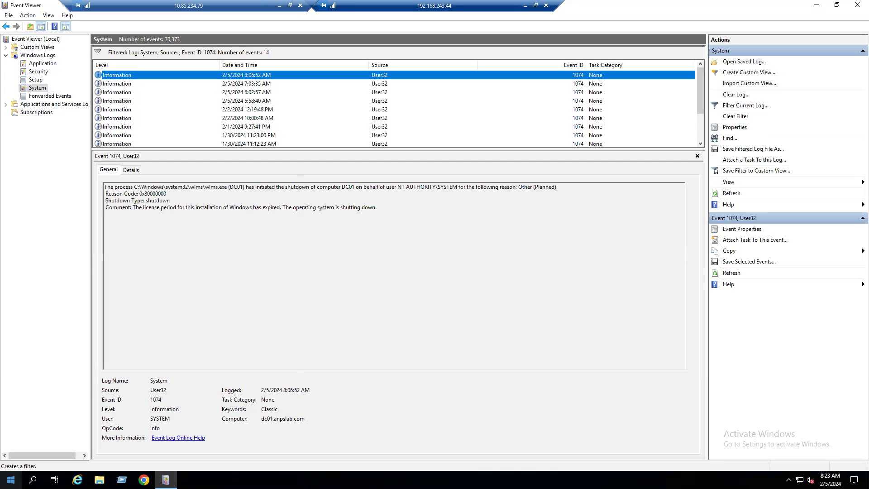
Open Windows Settings, and check the Balanced power plan's display and sleep timeouts in Control Panel's Power Options
left_click(11, 480)
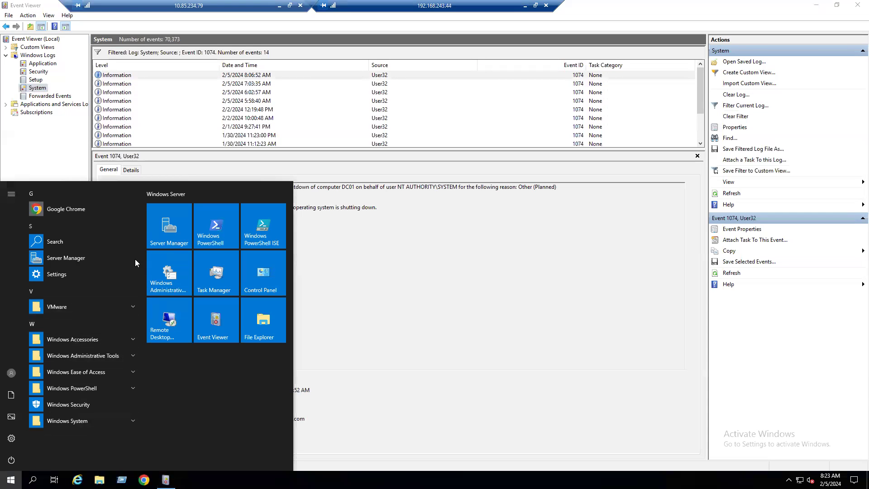
left_click(58, 274)
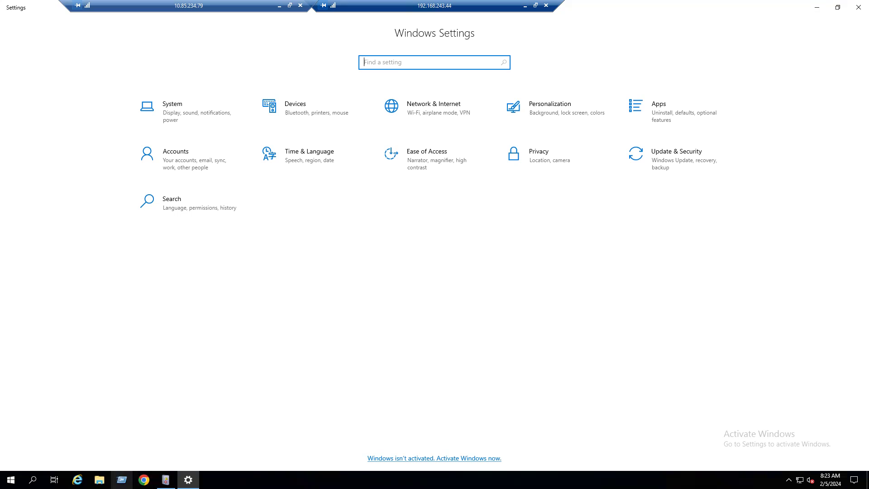
left_click(122, 480)
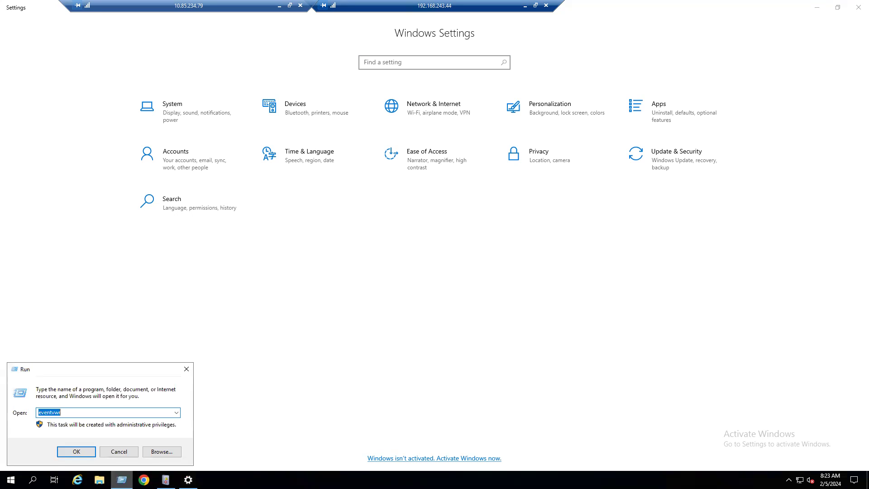
type("control")
key("Return")
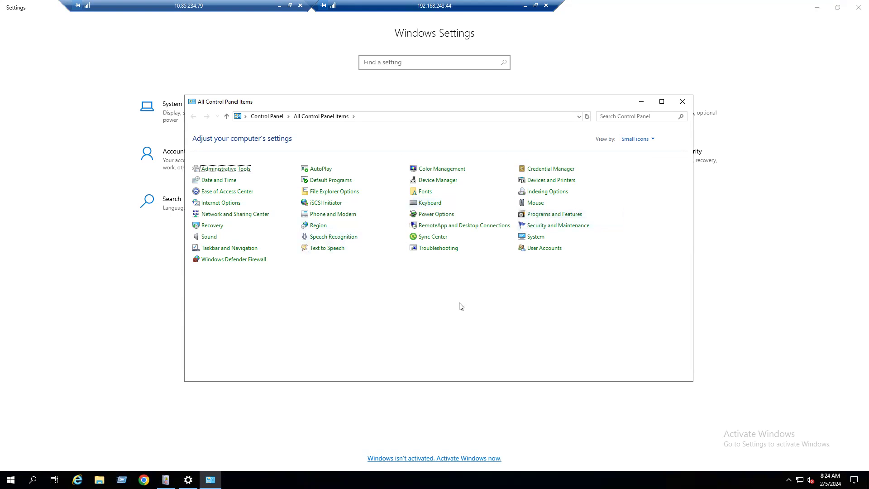
left_click(438, 215)
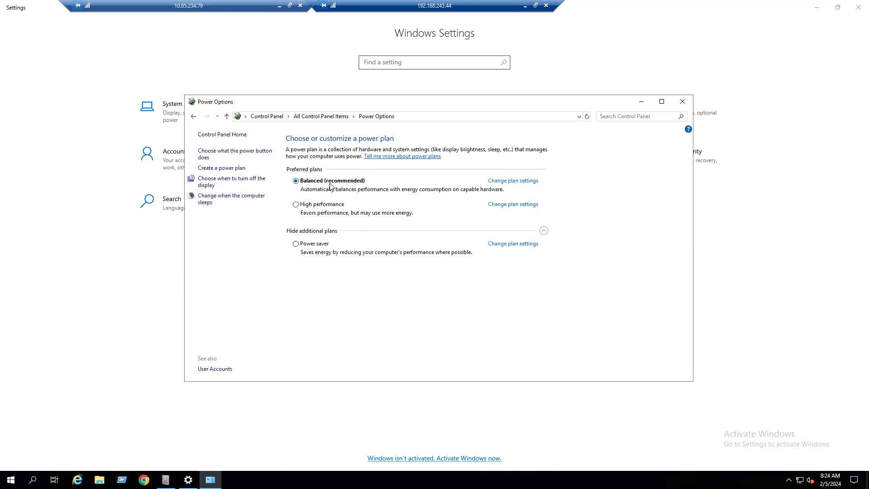
left_click(515, 181)
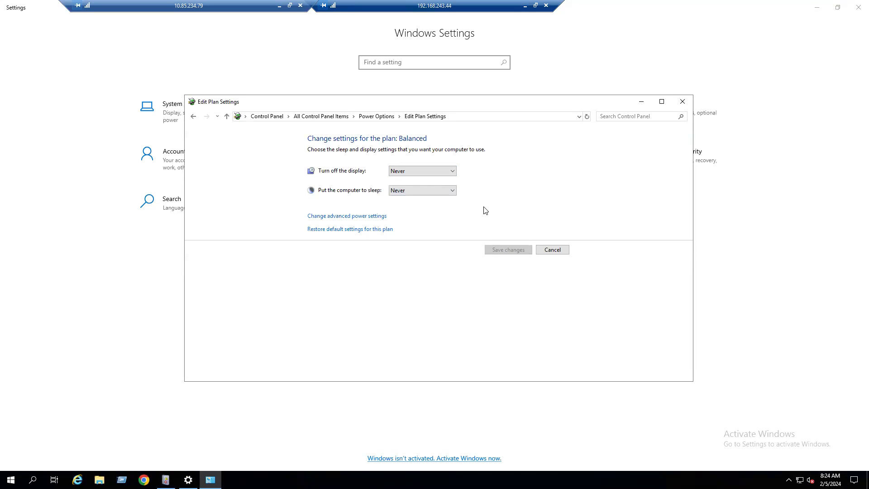
left_click(682, 104)
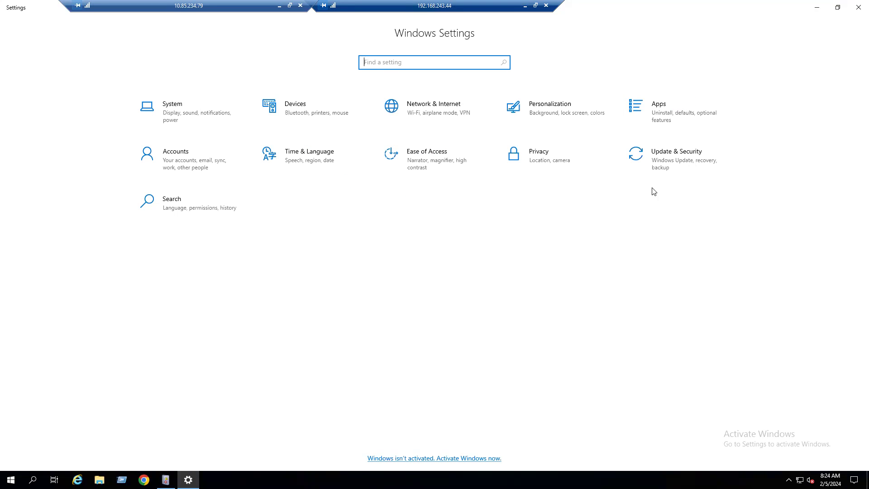
Check the Windows Update status in the Update & Security settings
left_click(670, 163)
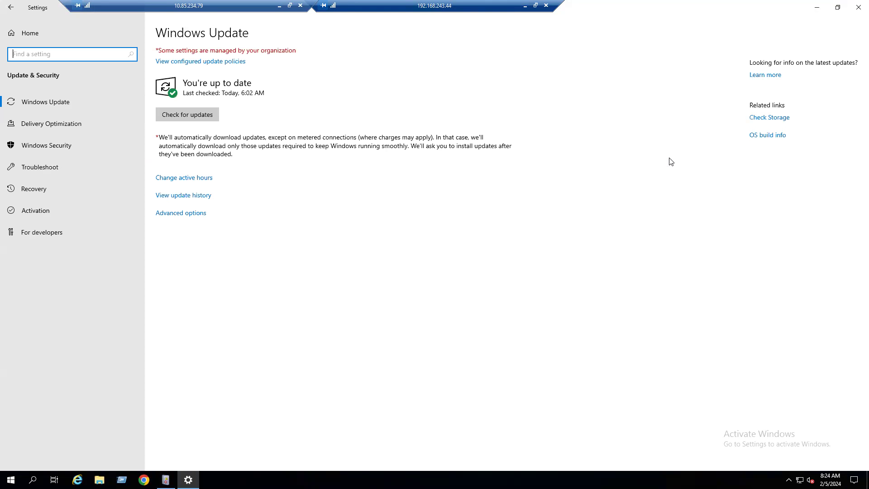
left_click(244, 29)
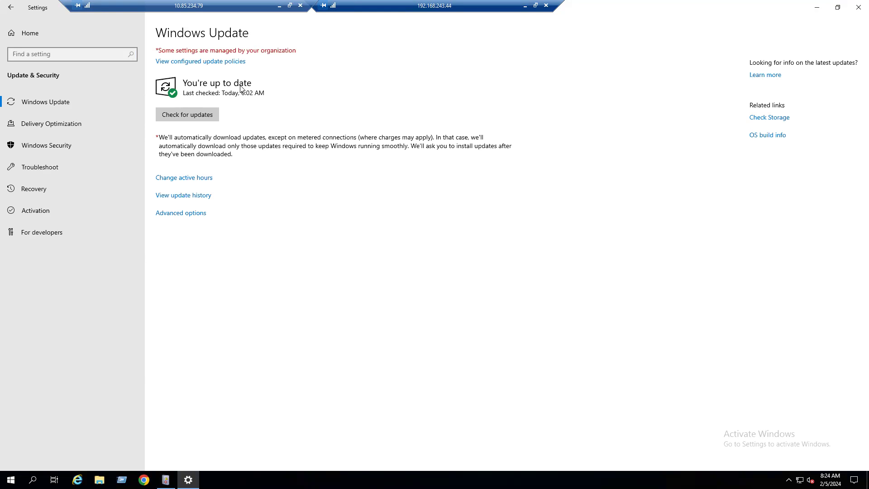
Close Settings, recheck the 2/5/2024 8:06:52 AM shutdown event's description for the process and comment, and close Event Viewer
left_click(859, 7)
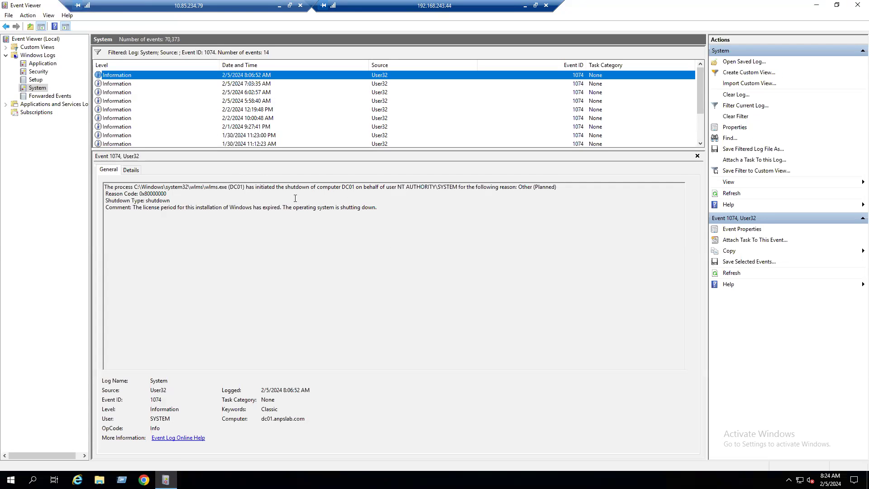
left_click(139, 197)
key("ctrl+a")
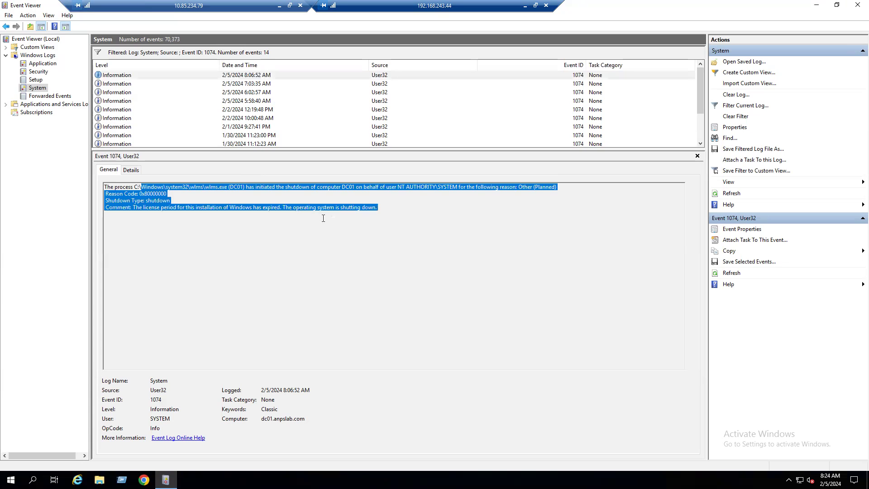
left_click(372, 234)
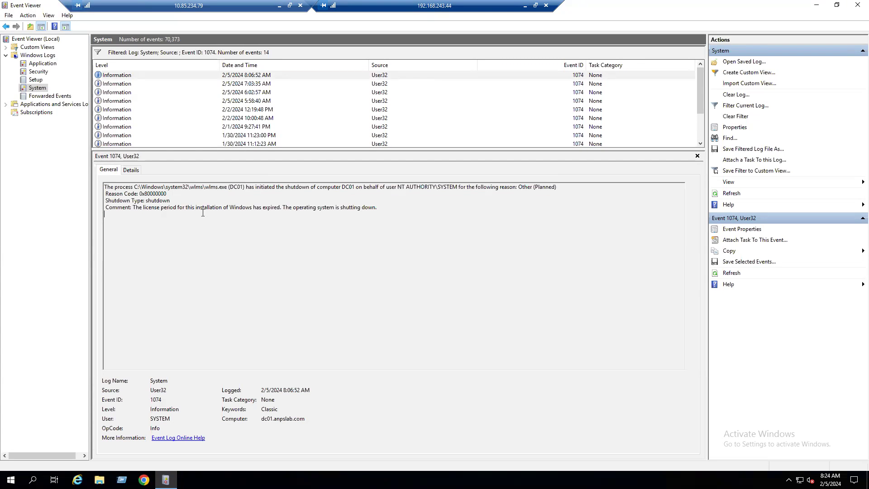
left_click(857, 5)
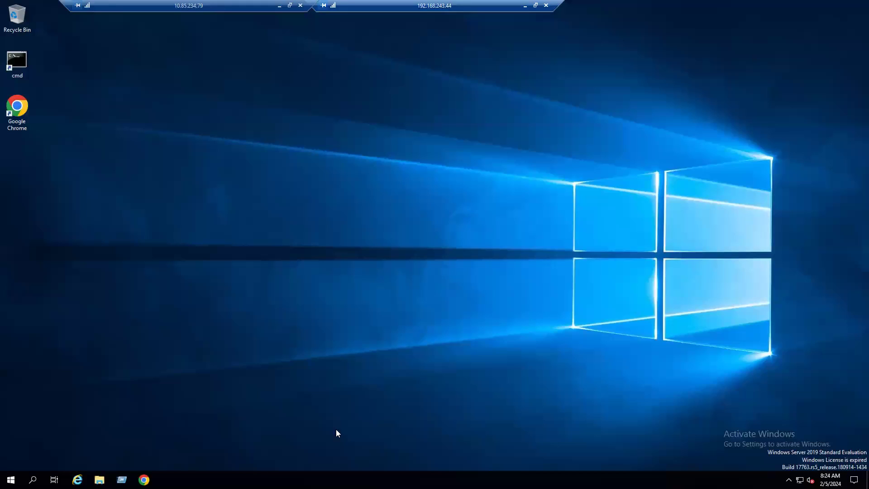
Check the Windows activation details through the Product ID in Server Manager's Local Server properties, and close both windows
left_click(11, 479)
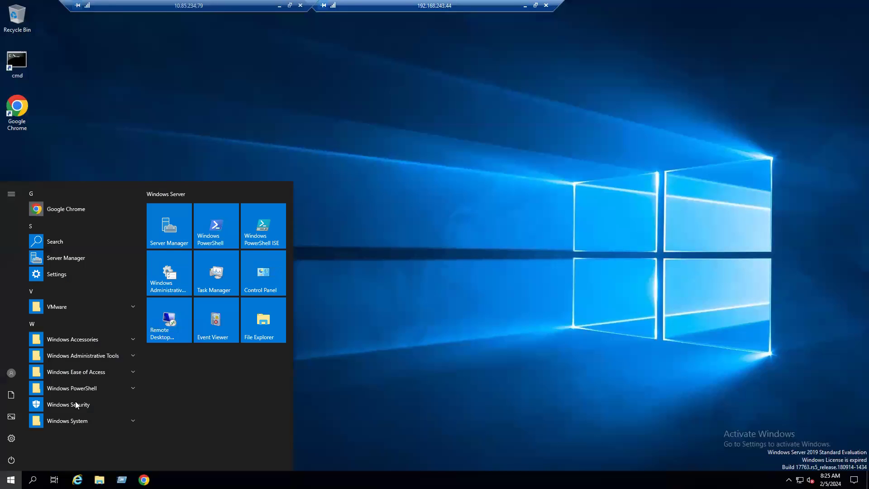
left_click(186, 245)
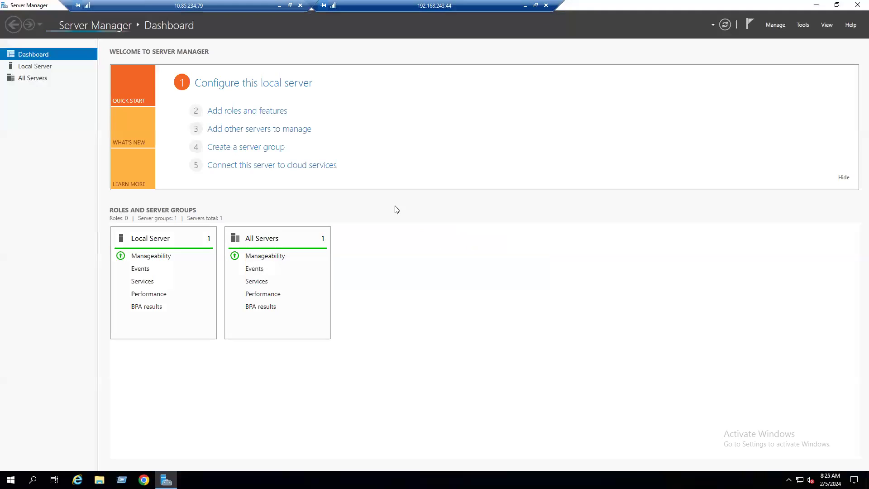
left_click(34, 67)
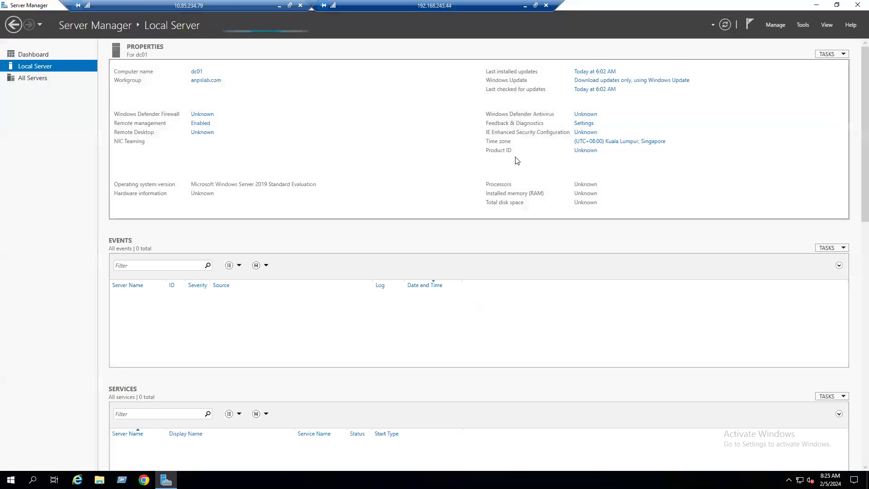
left_click(589, 150)
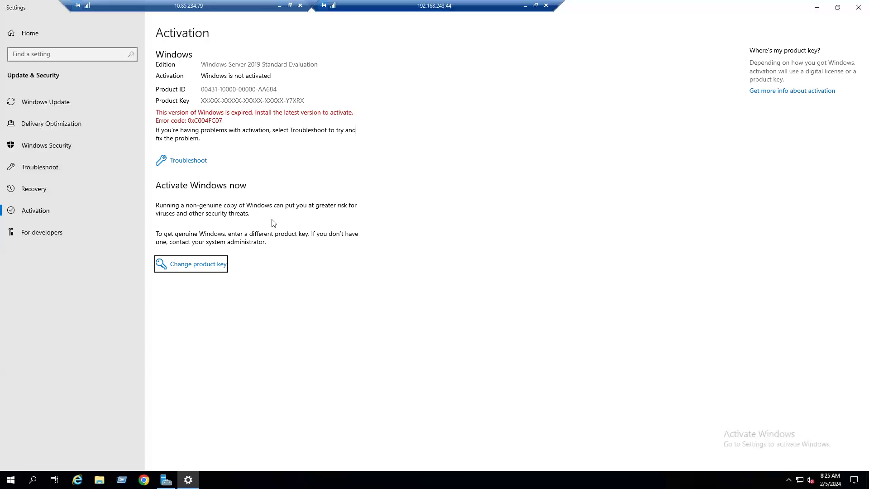
left_click(203, 270)
left_click(858, 7)
left_click(857, 5)
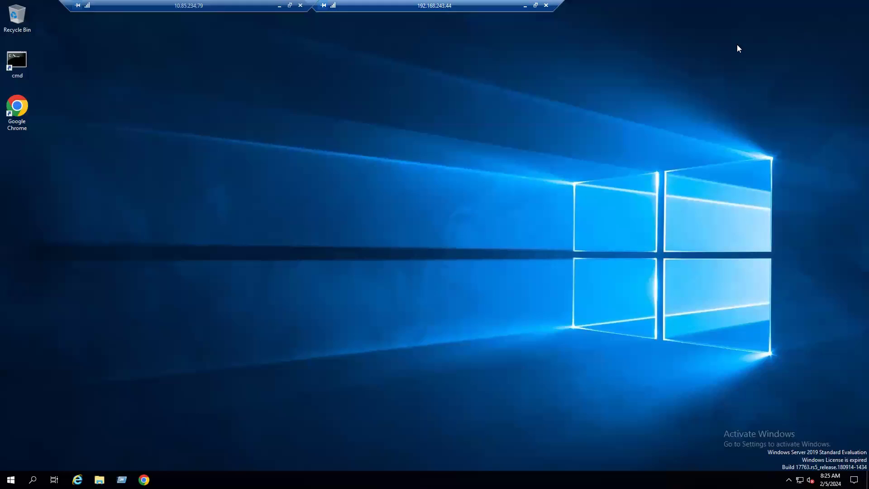
key("super+r")
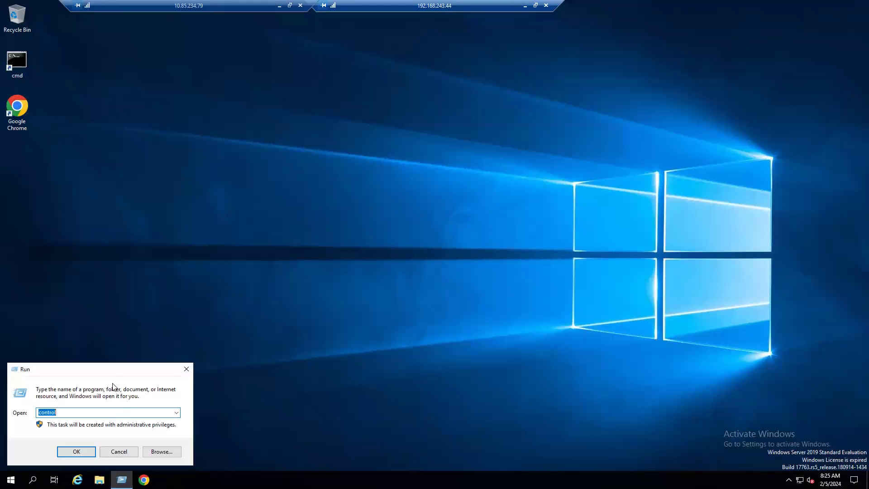
left_click_drag(113, 371, 325, 152)
left_click(288, 194)
double_click(288, 194)
type("s")
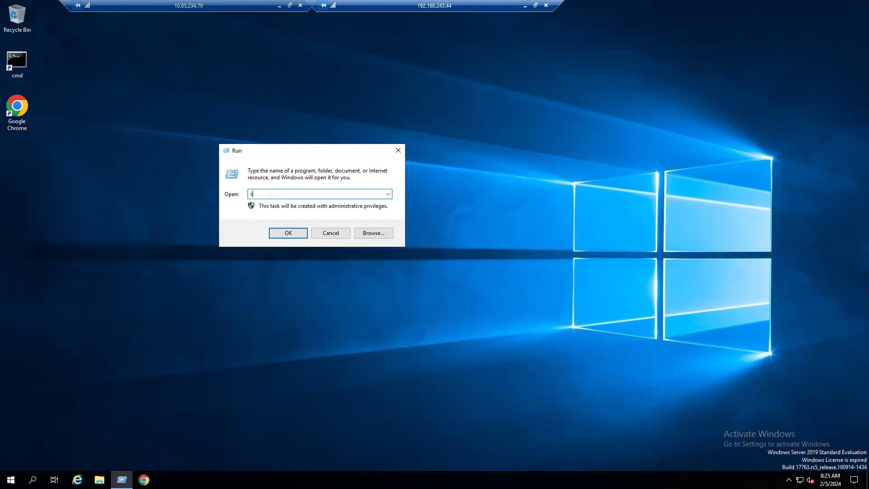
type("ervices.msc")
key("Return")
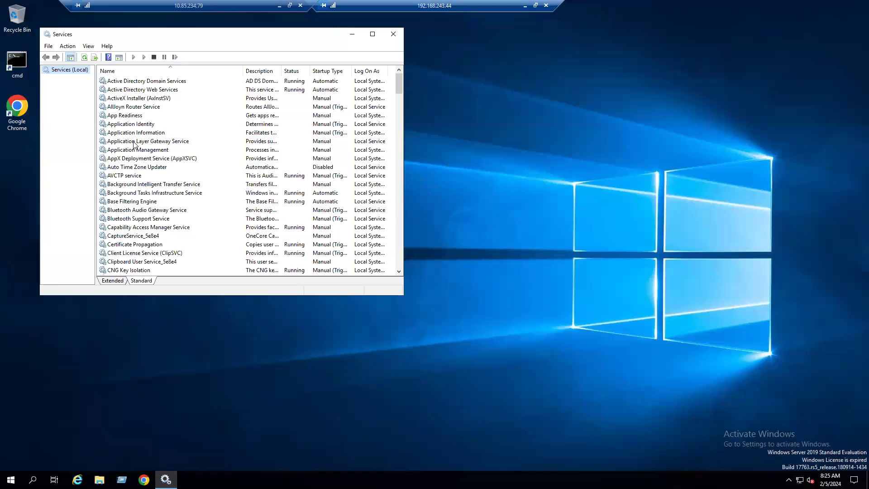
left_click(393, 34)
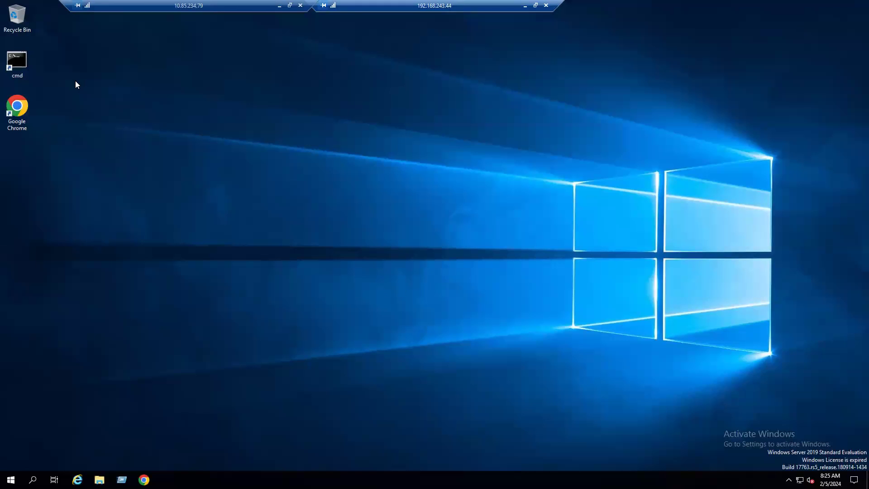
Launch services.msc from a command prompt opened with the desktop cmd shortcut, and maximize the Services console
double_click(25, 65)
left_click(324, 184)
type("services.msc")
key("Return")
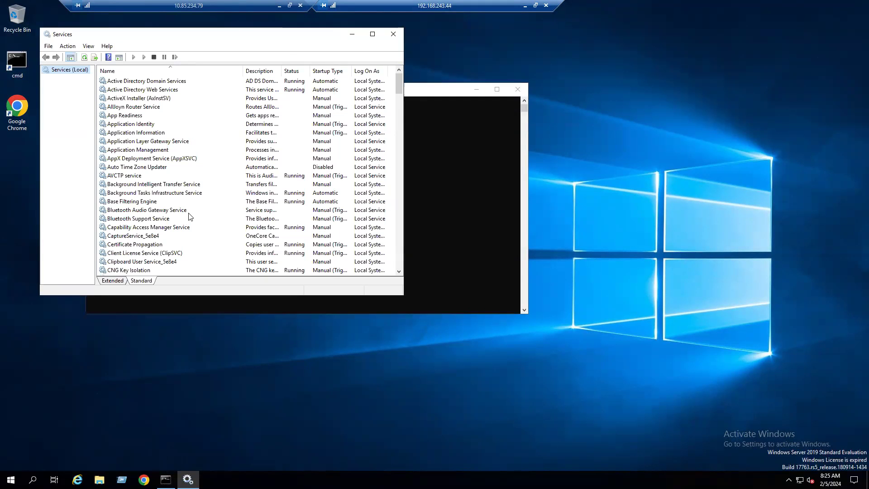
left_click(189, 211)
left_click(372, 34)
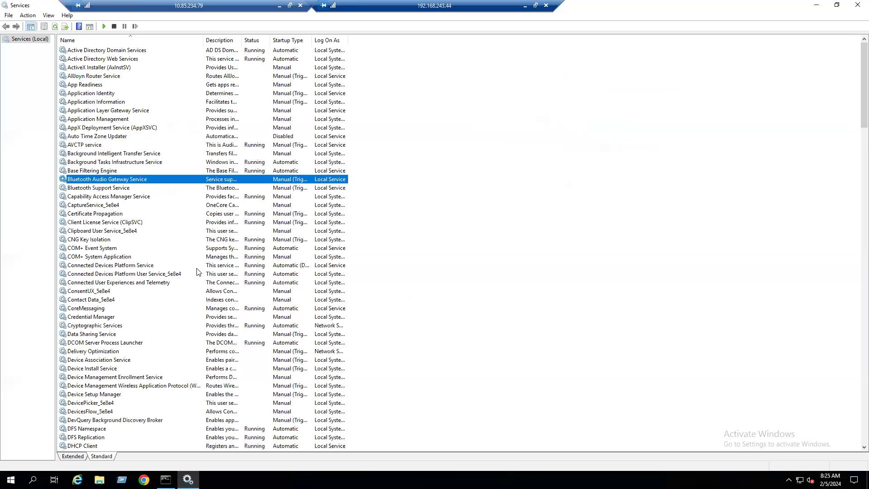
Inspect the Windows Licensing Monitoring Service's properties for its executable path and editable startup options, and close Services and the command prompt
type("wi")
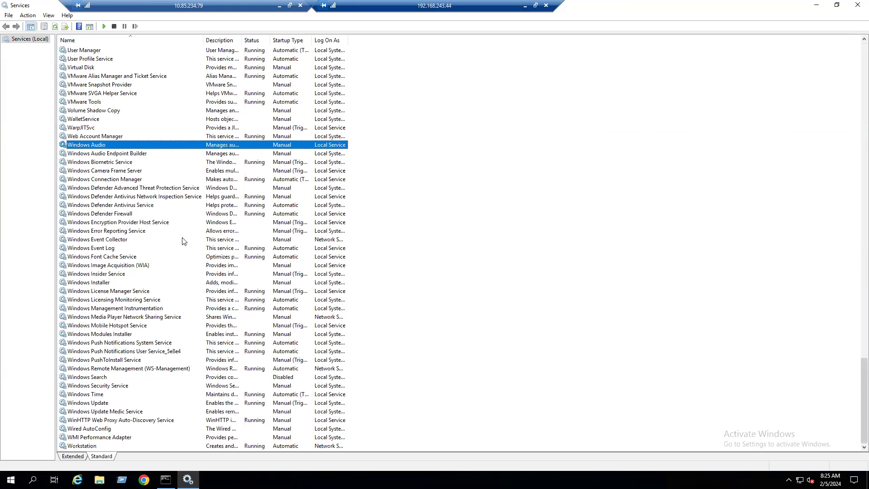
left_click(114, 302)
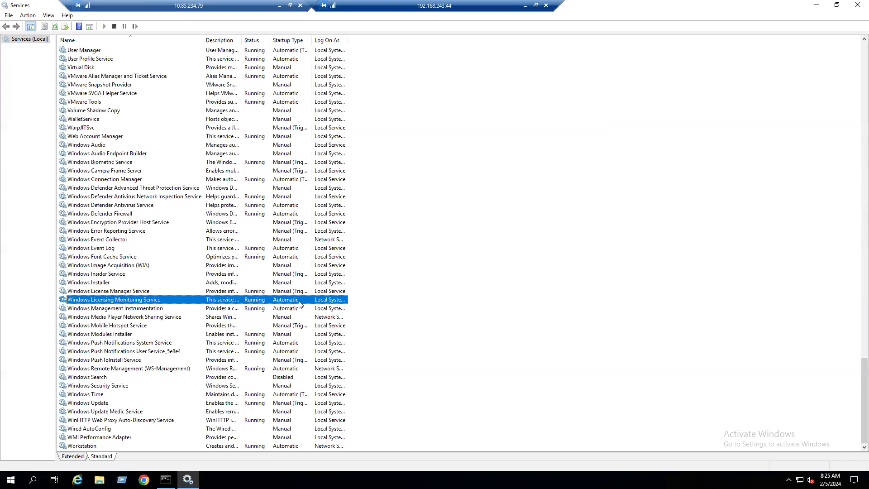
double_click(299, 304)
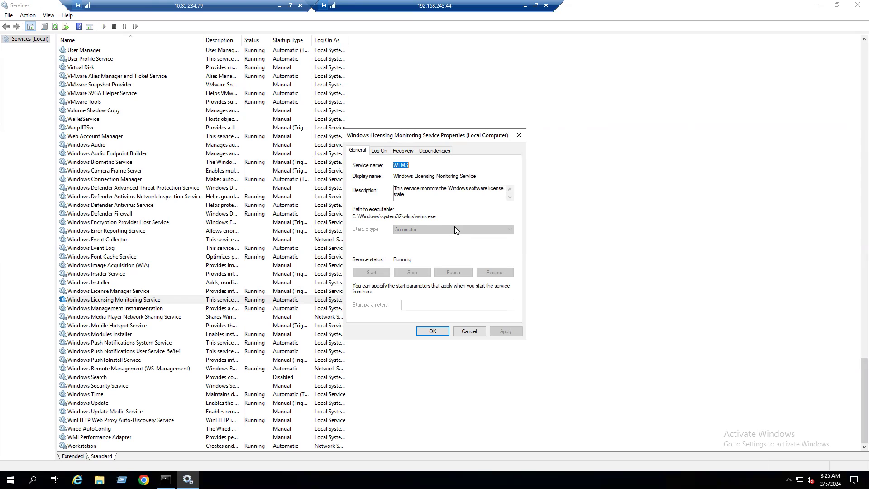
left_click(469, 331)
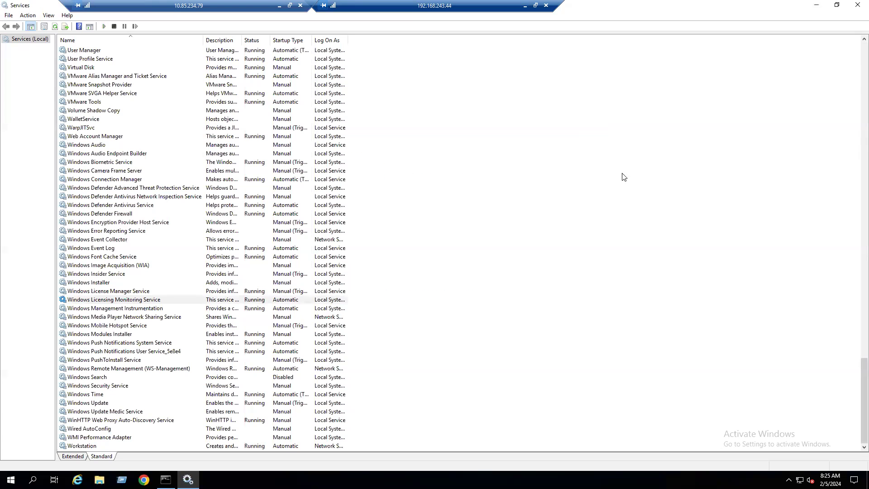
left_click(857, 10)
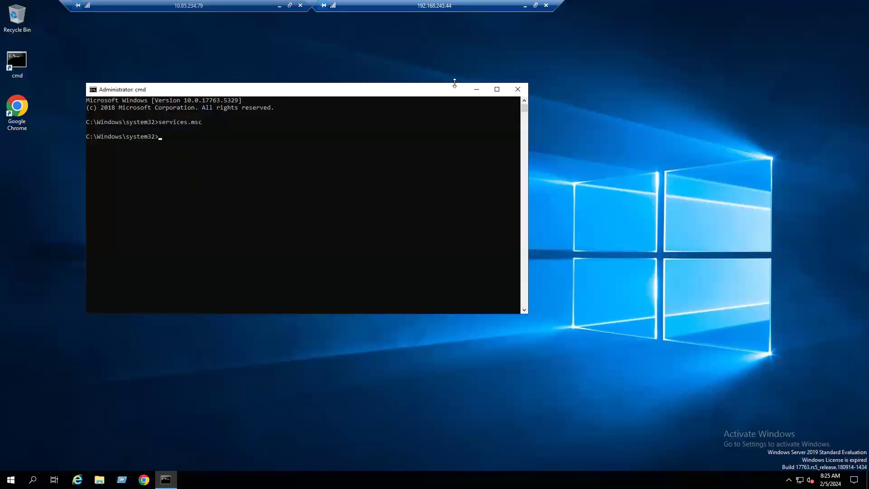
left_click(514, 92)
Move the cmd shortcut to the middle of the desktop, and run it as administrator to launch services.msc
left_click_drag(15, 64, 427, 155)
right_click(431, 147)
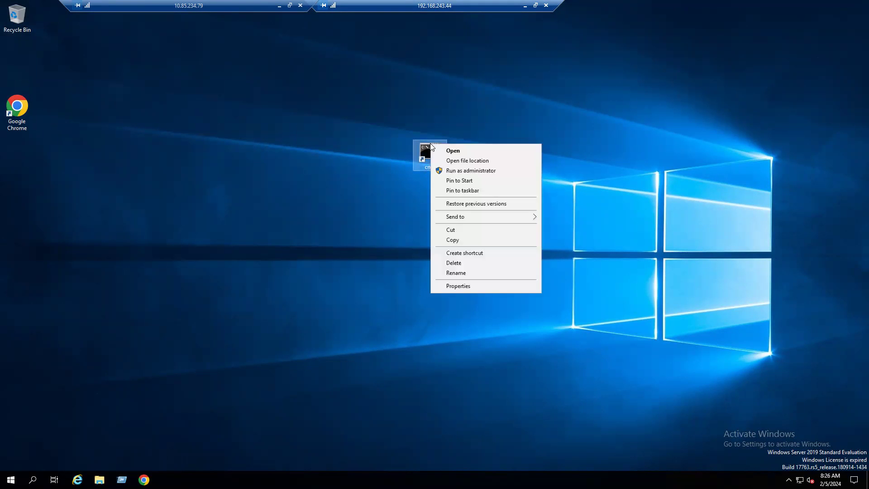
left_click(462, 171)
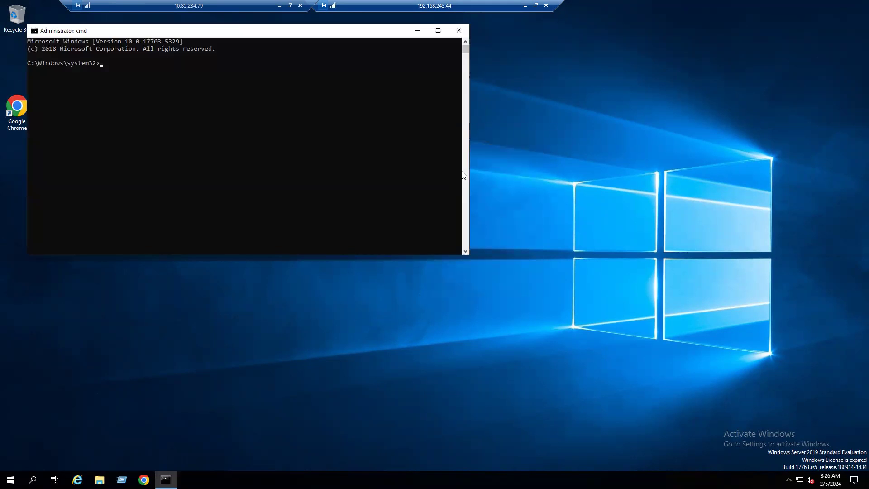
left_click_drag(292, 44, 405, 161)
left_click(306, 218)
type("s")
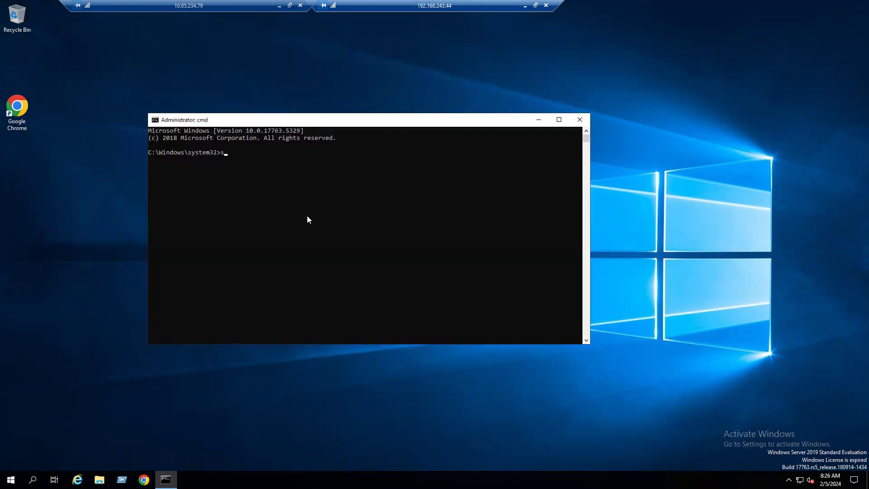
type("ervices.msc")
key("Return")
Check whether the Windows Licensing Monitoring Service can be stopped or disabled from the elevated session, and close Services and the command prompt
left_click(171, 270)
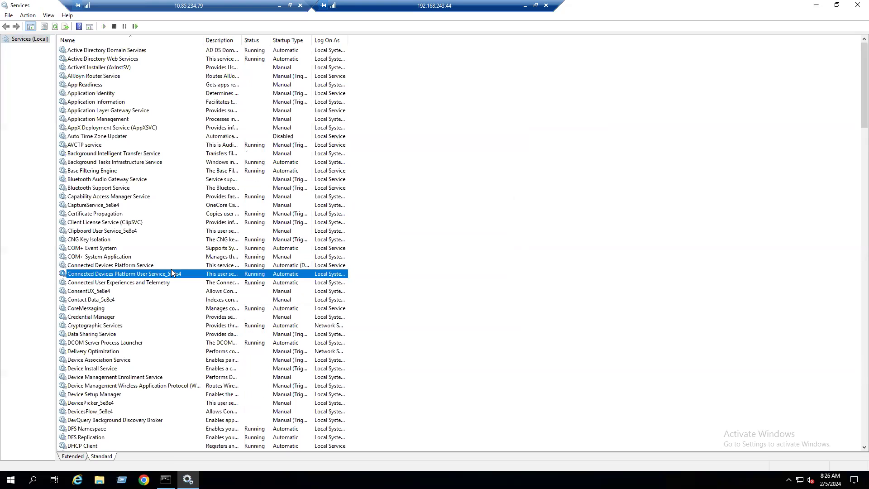
key("w")
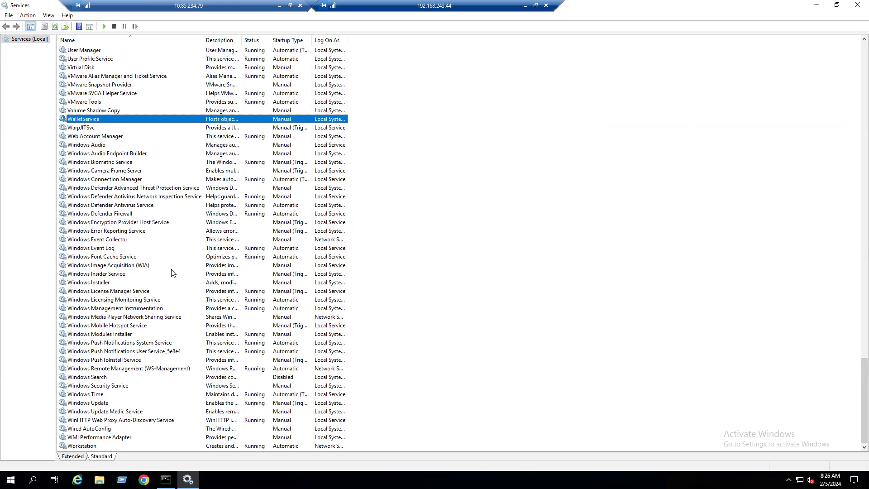
left_click(123, 302)
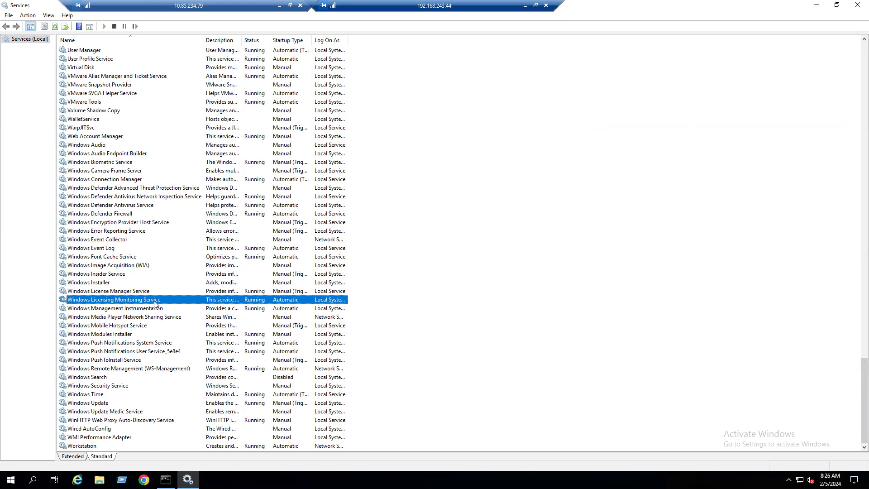
double_click(174, 302)
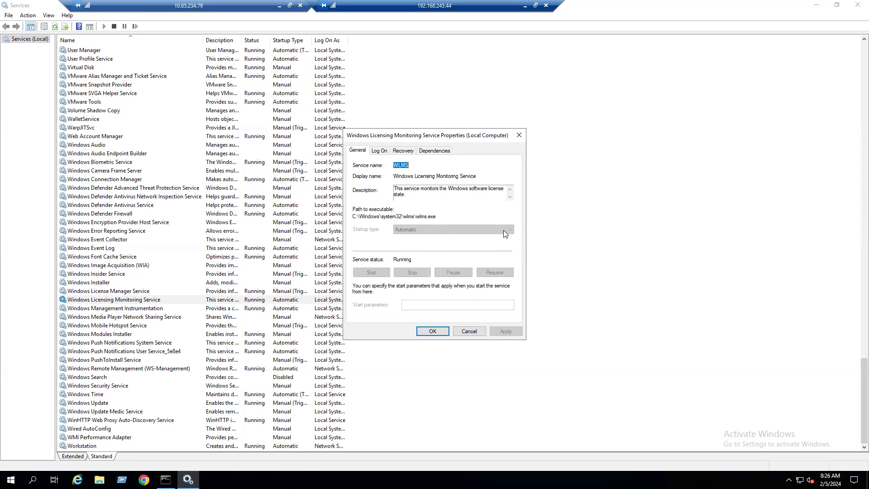
left_click(468, 332)
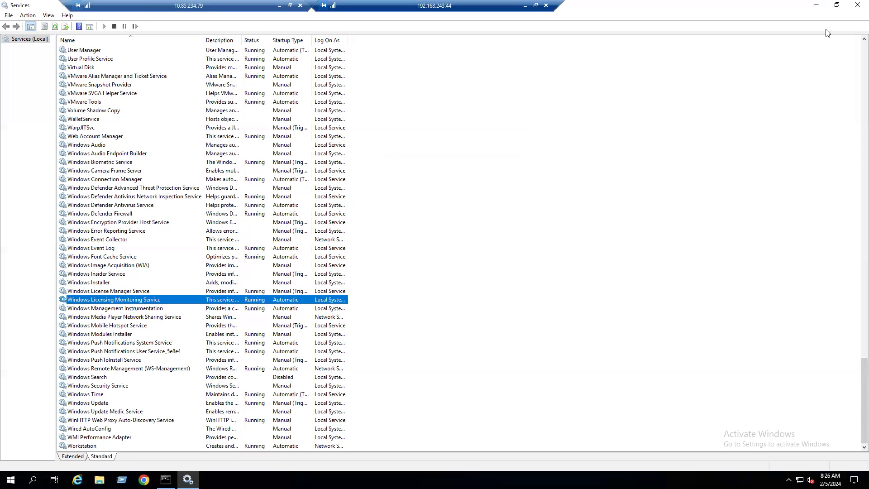
left_click(855, 6)
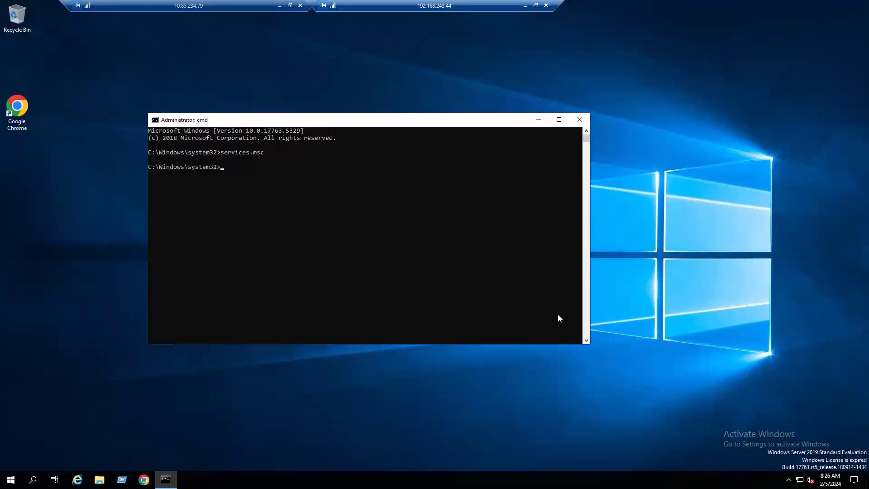
left_click(581, 121)
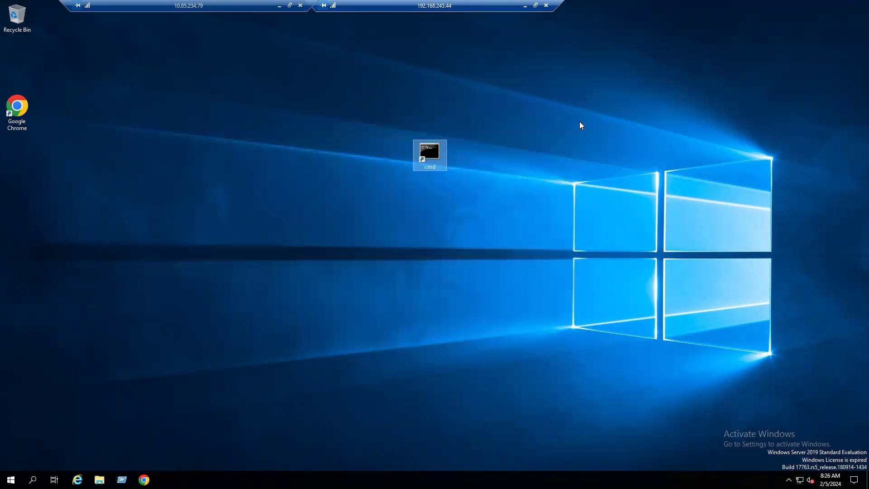
Open Google Chrome from the desktop, maximize it, and search Google for "ms ps tools download"
double_click(24, 119)
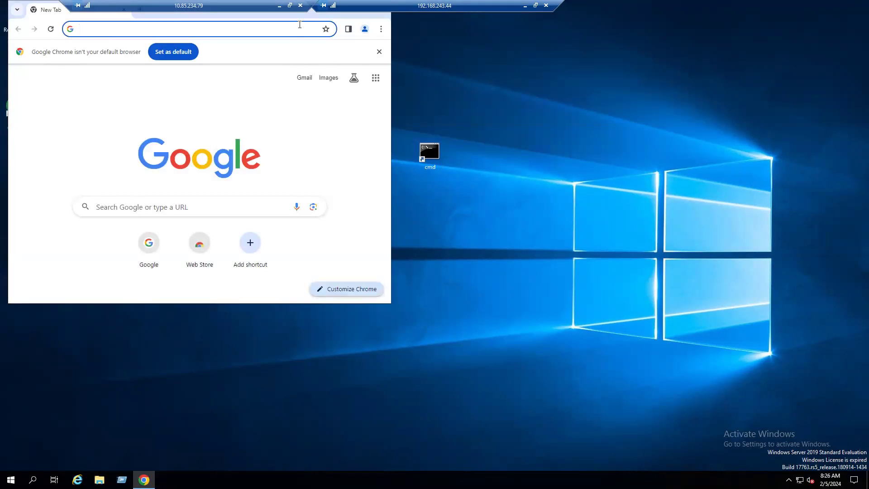
double_click(307, 18)
left_click(388, 203)
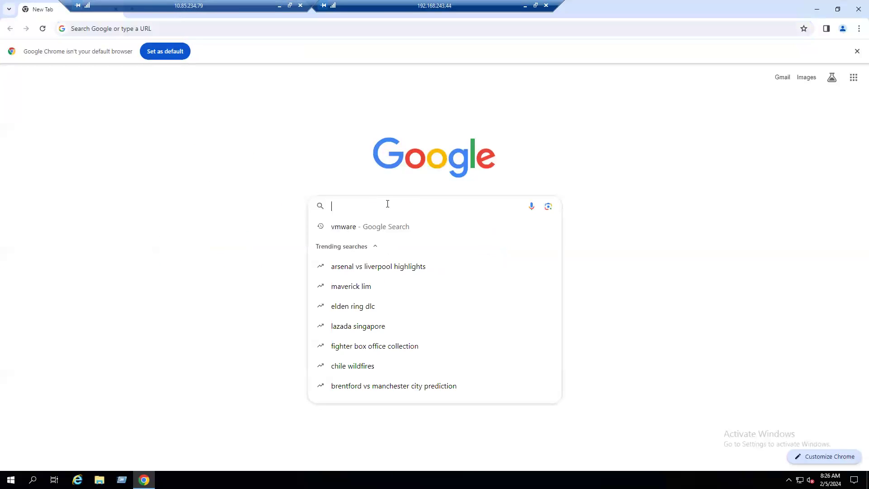
type("p")
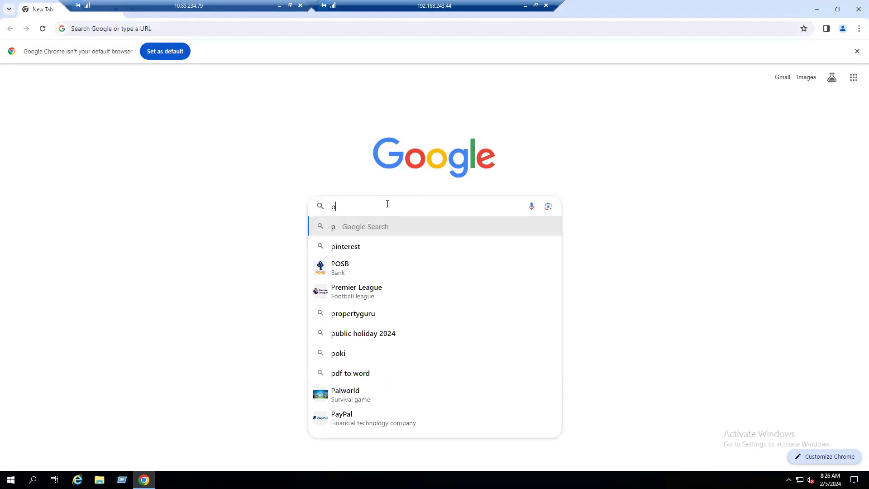
key("BackSpace")
type("m")
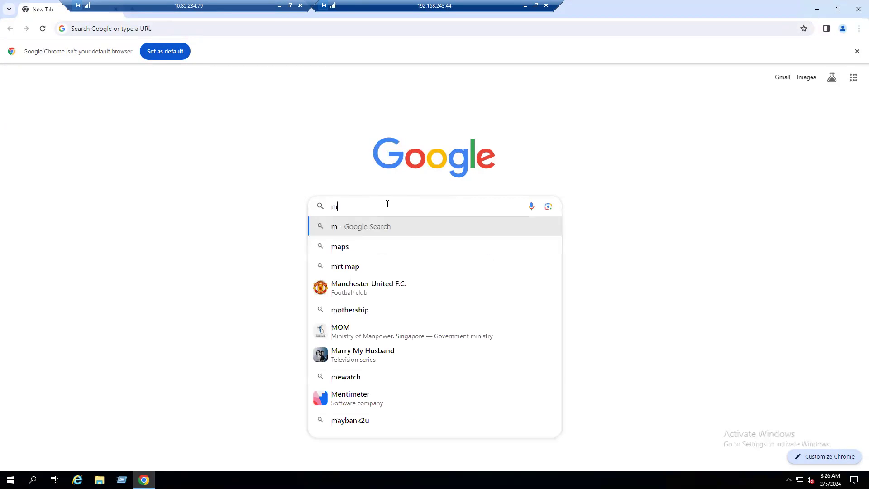
type("s ps tolls")
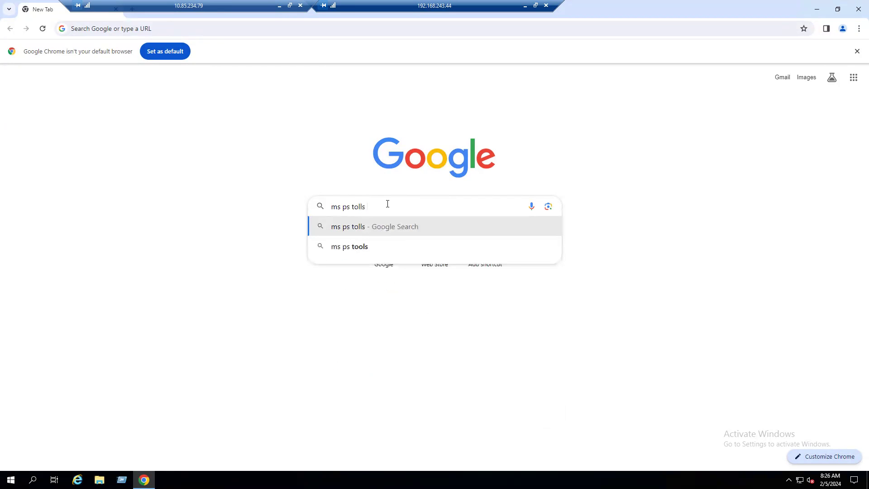
key("BackSpace")
key("BackSpace")
key("BackSpace")
key("BackSpace")
key("BackSpace")
type("to")
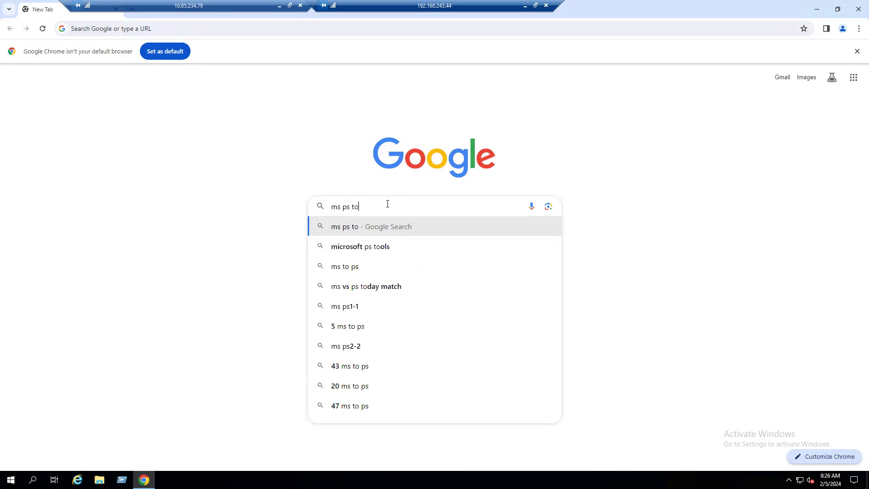
type("ols download")
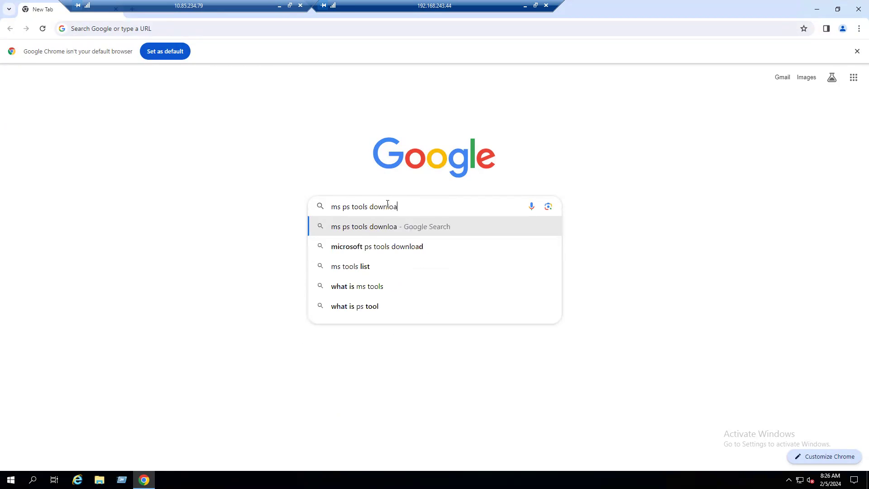
key("Return")
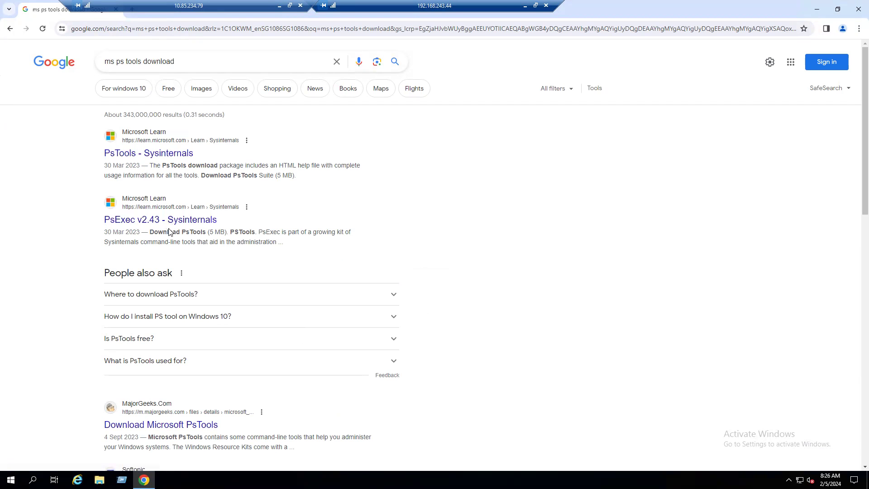
Open the PsTools - Sysinternals page on Microsoft Learn and download the PsTools Suite
left_click(157, 156)
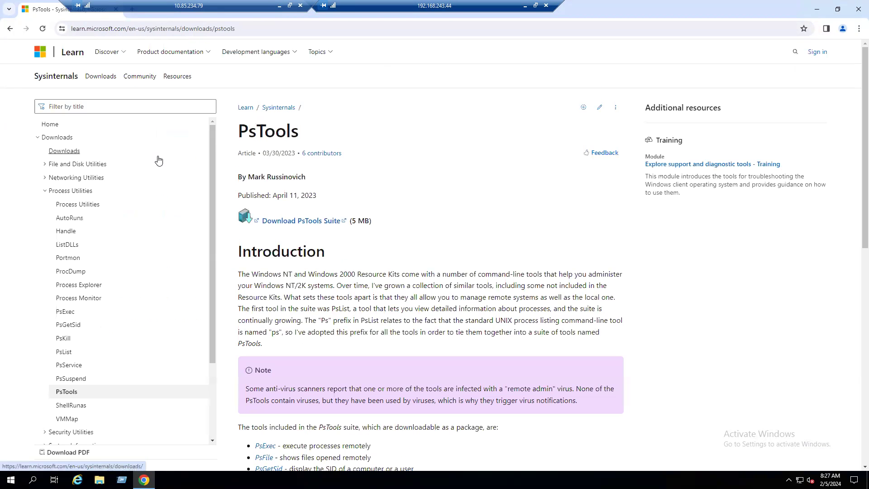
left_click_drag(240, 132, 329, 135)
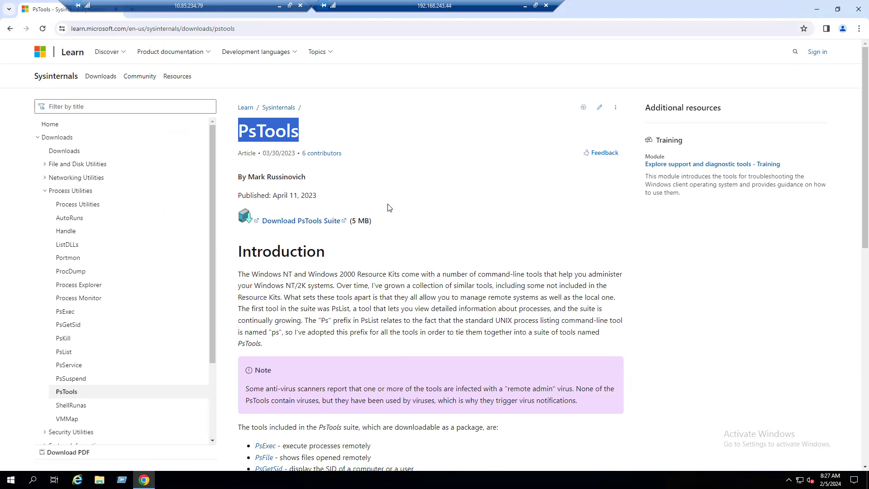
left_click(308, 221)
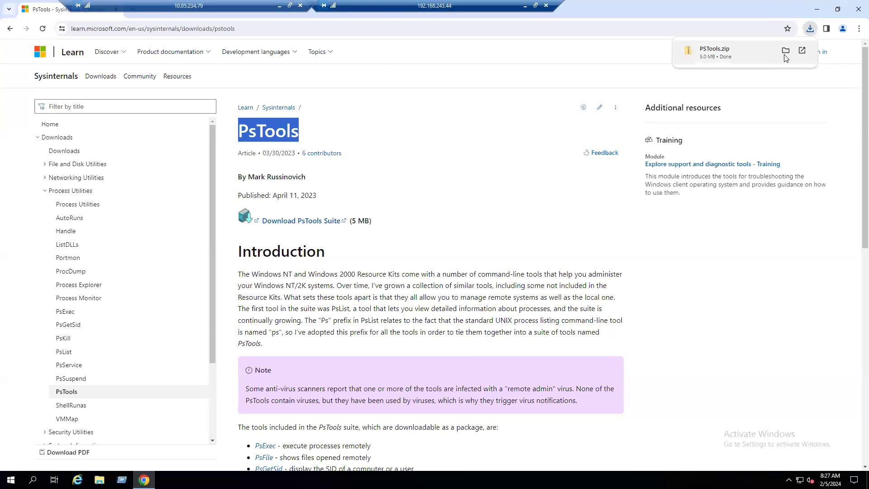
Show the downloaded PSTools.zip in its folder, maximize that window, and extract the archive to the suggested PSTools folder
left_click(785, 52)
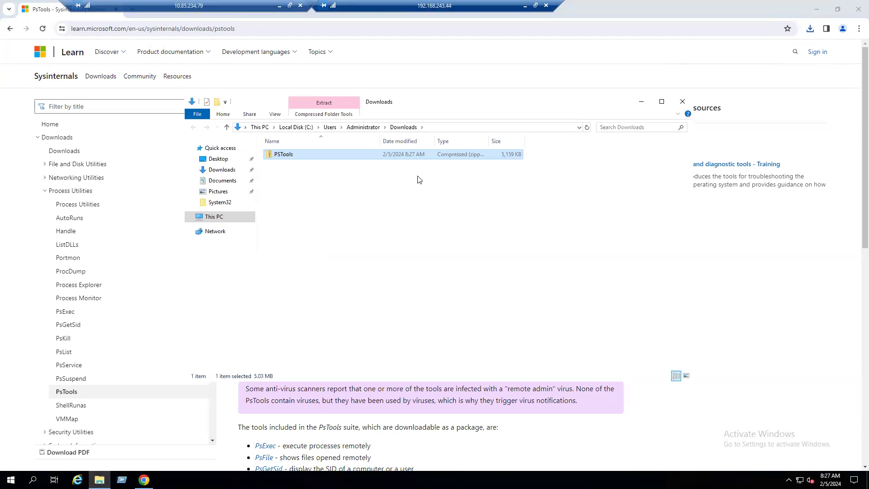
left_click(418, 179)
left_click(661, 101)
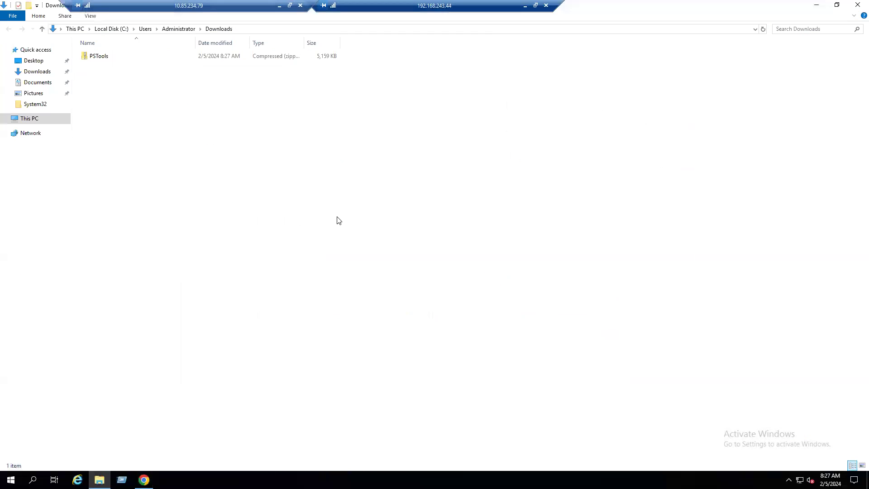
right_click(94, 56)
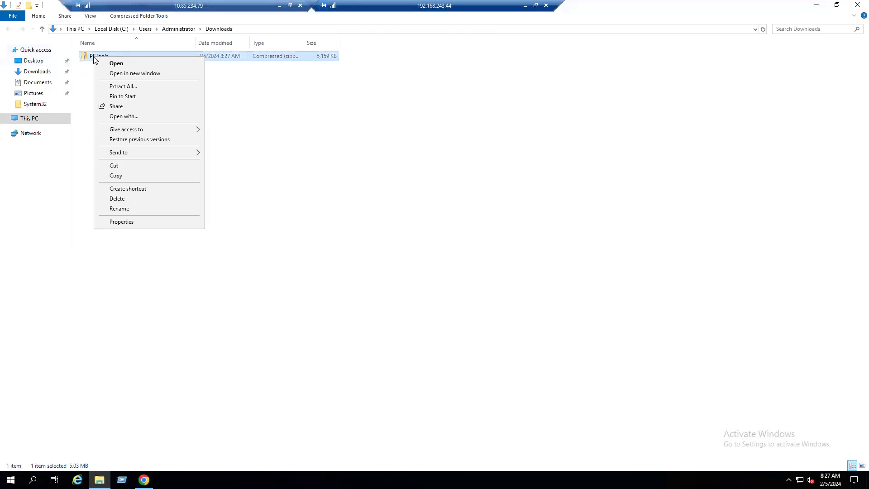
left_click(113, 88)
left_click(511, 327)
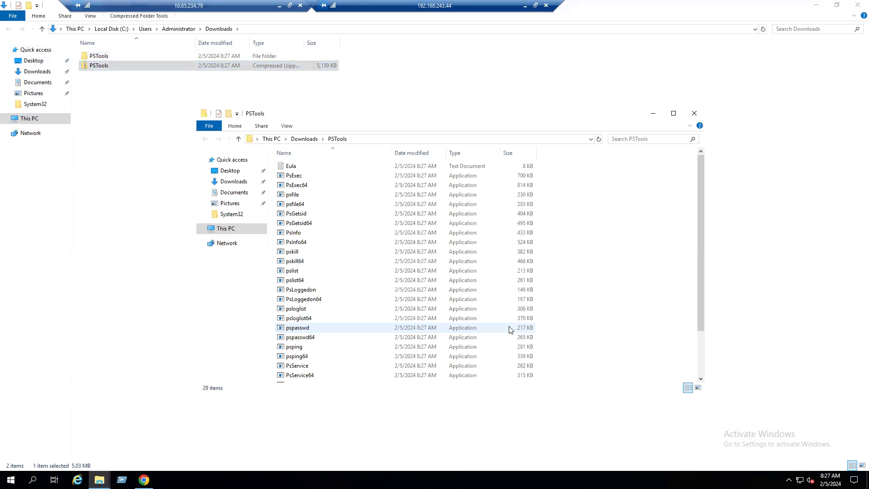
Close the extracted PSTools window, the Downloads folder and the browser to return to the desktop
left_click(694, 113)
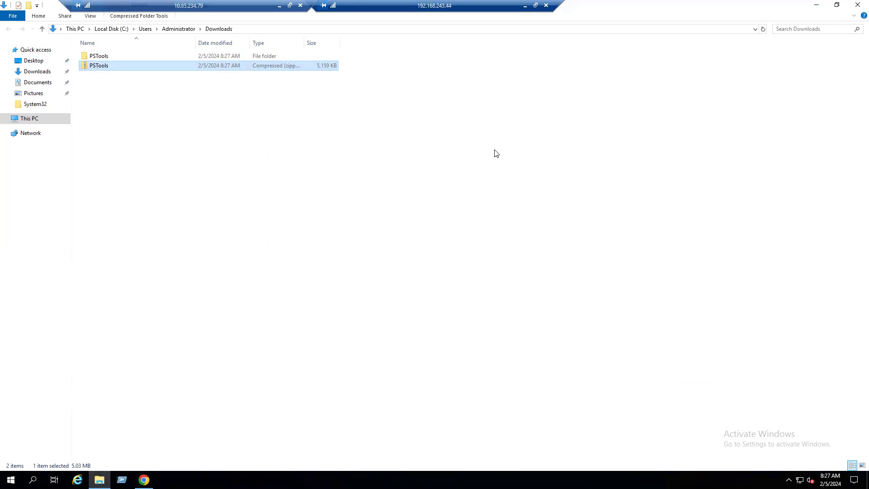
left_click(102, 57)
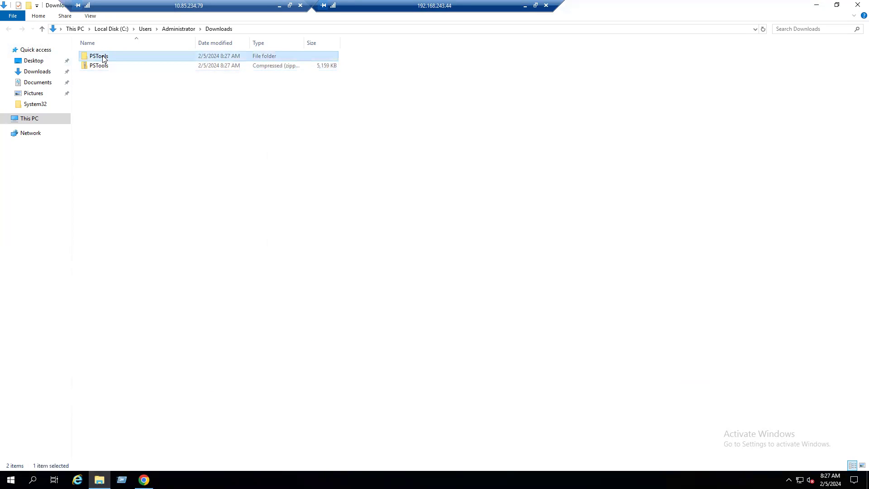
left_click(857, 5)
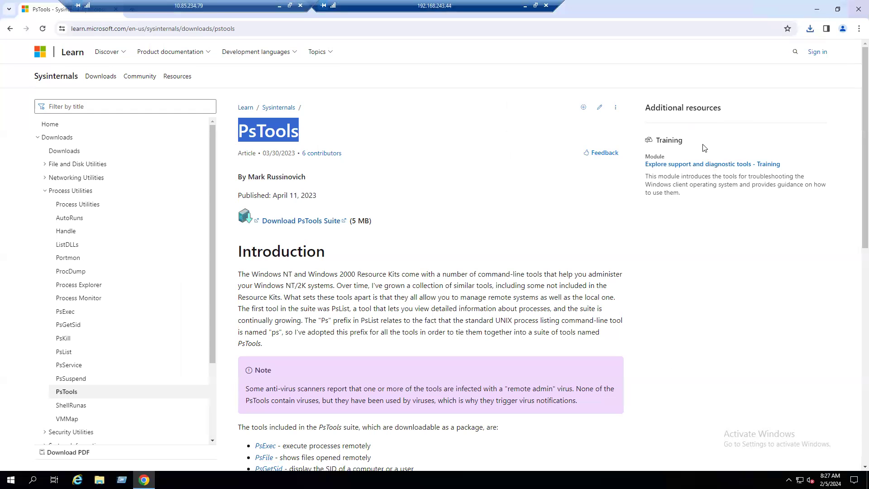
left_click(857, 6)
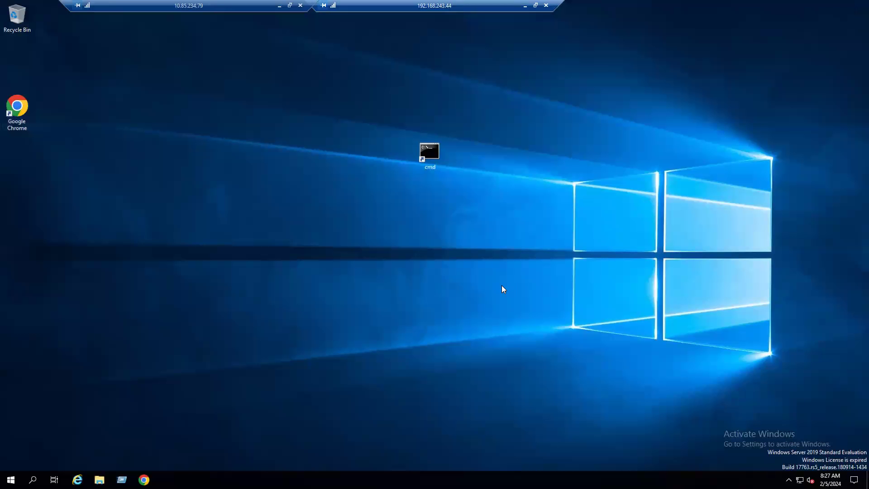
Run the desktop cmd shortcut as administrator and clear any text selection in the console
right_click(428, 150)
left_click(442, 171)
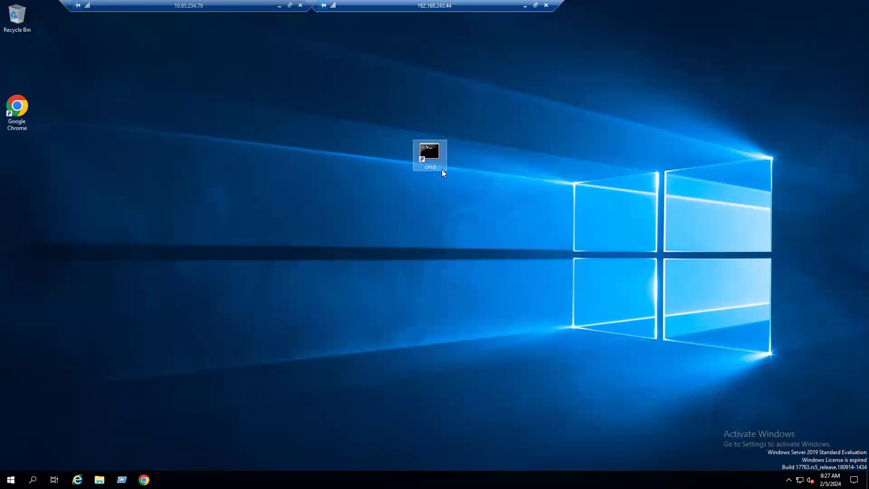
left_click(320, 200)
left_click(269, 206)
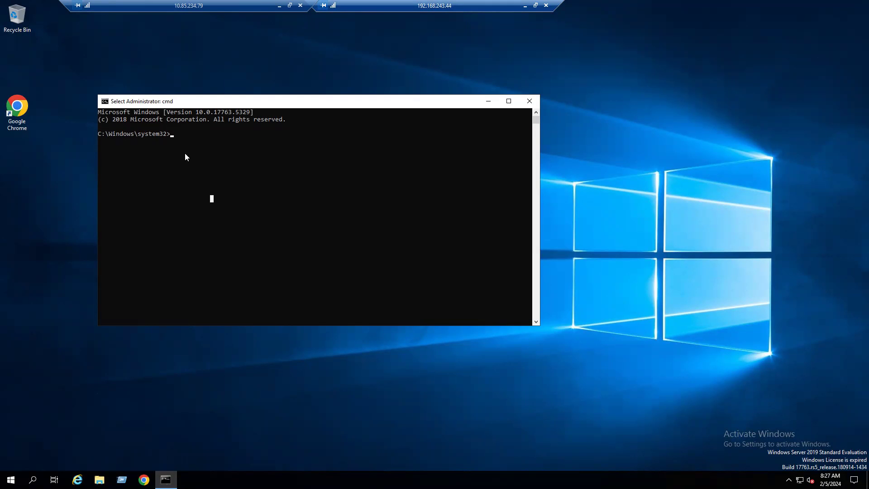
left_click(287, 206)
key("Escape")
Change the command prompt's directory to C:\Users\Administrator\Downloads\PSTools, copying the path from the PSTools folder in File Explorer
type("cd")
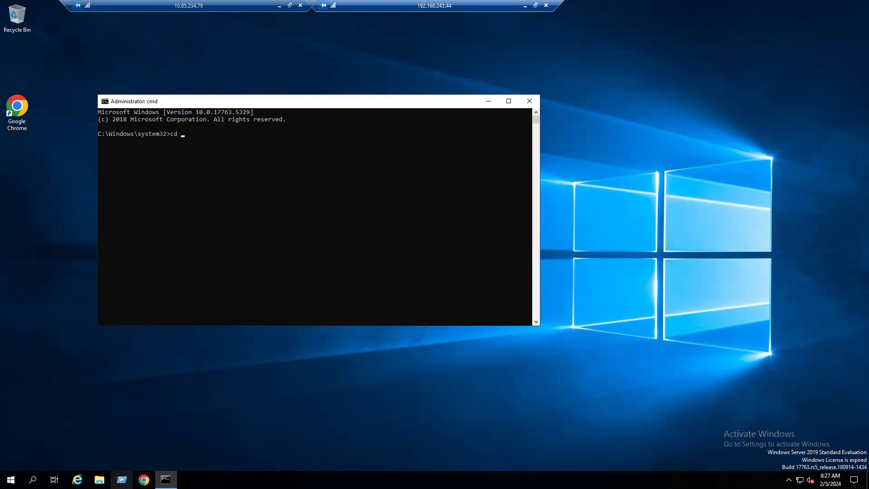
left_click(99, 480)
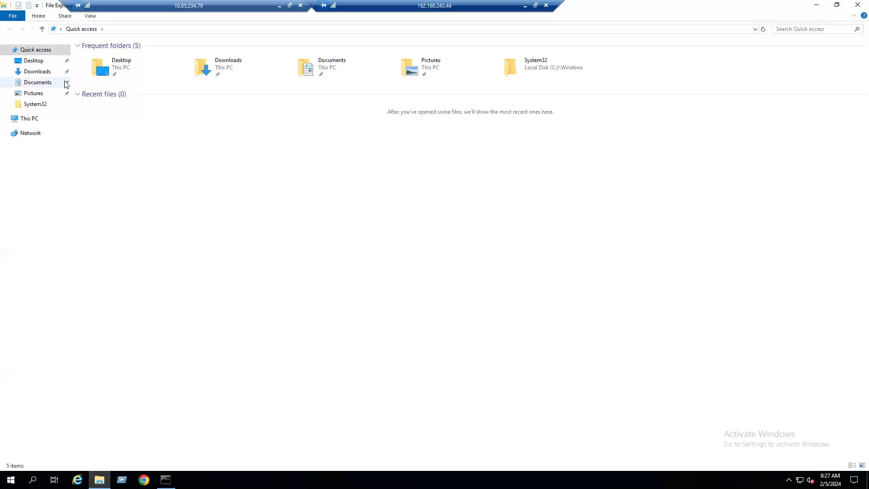
left_click(45, 71)
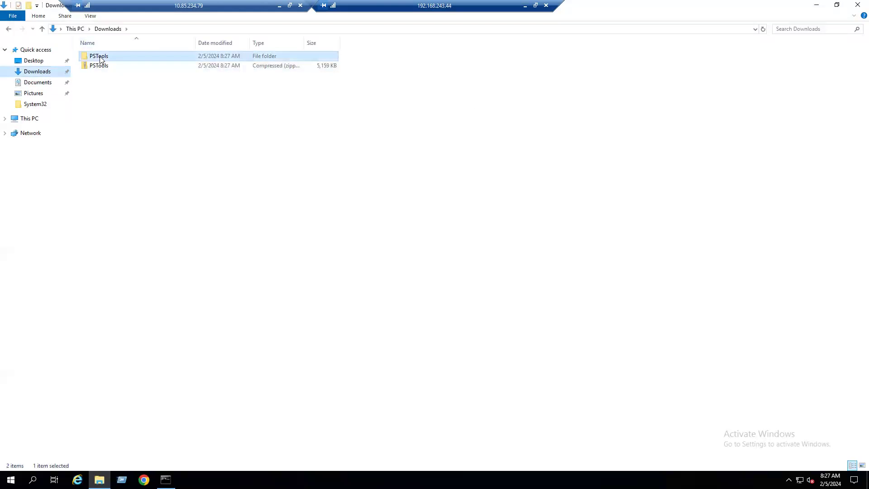
double_click(100, 56)
left_click(164, 29)
key("super+c")
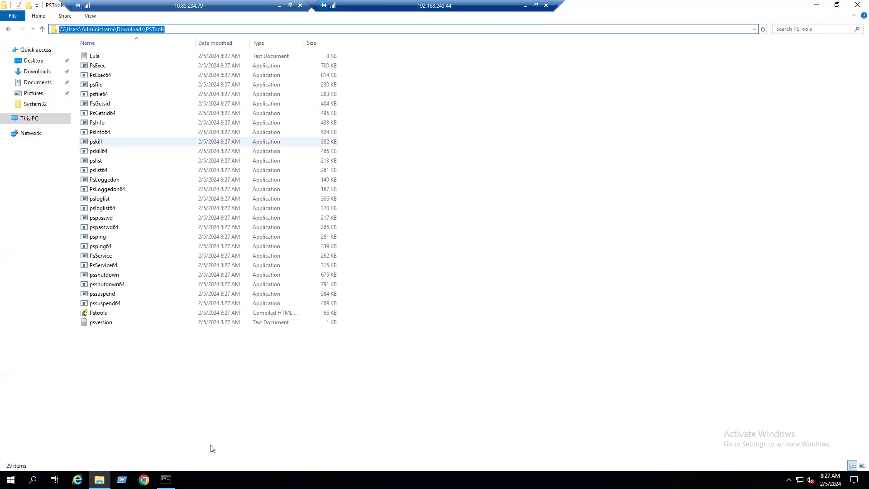
left_click(166, 479)
type("cd")
right_click(350, 190)
key("Return")
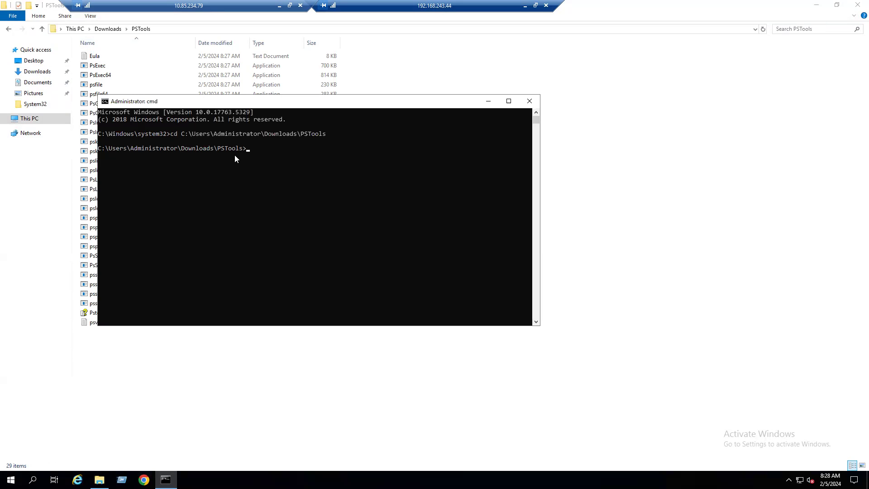
Move the console clear of the PSTools file list, run "PsExec.exe -i -s cmd.exe", and accept the PsExec license agreement
left_click_drag(279, 104, 333, 127)
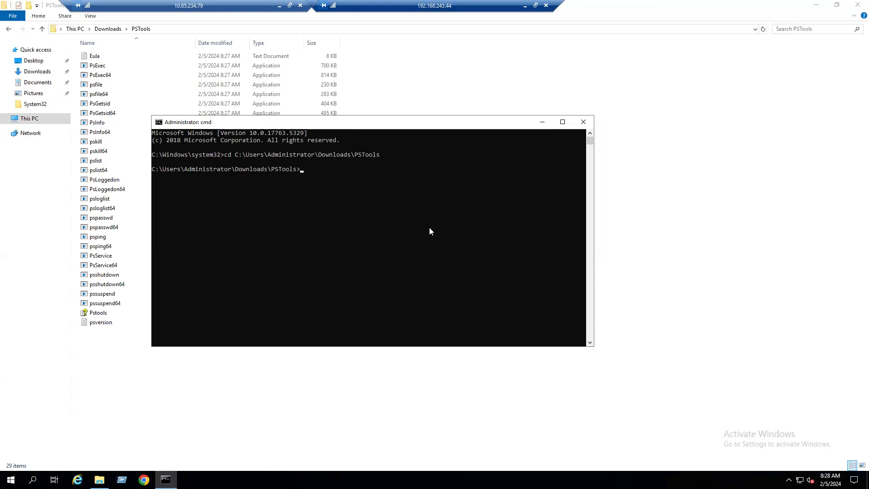
type("p")
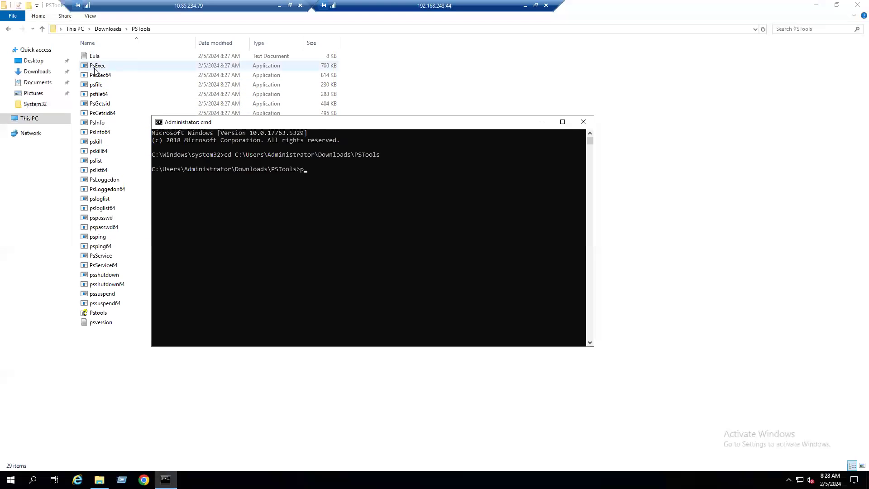
left_click(349, 177)
type("sExec.e")
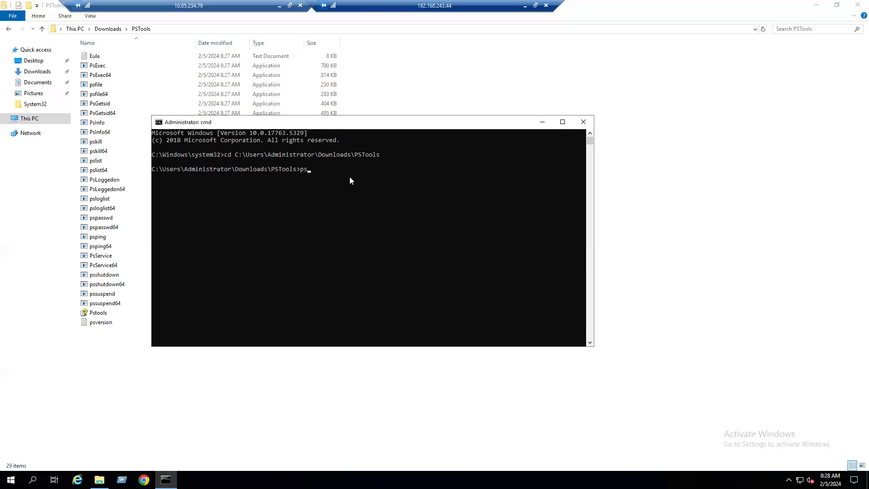
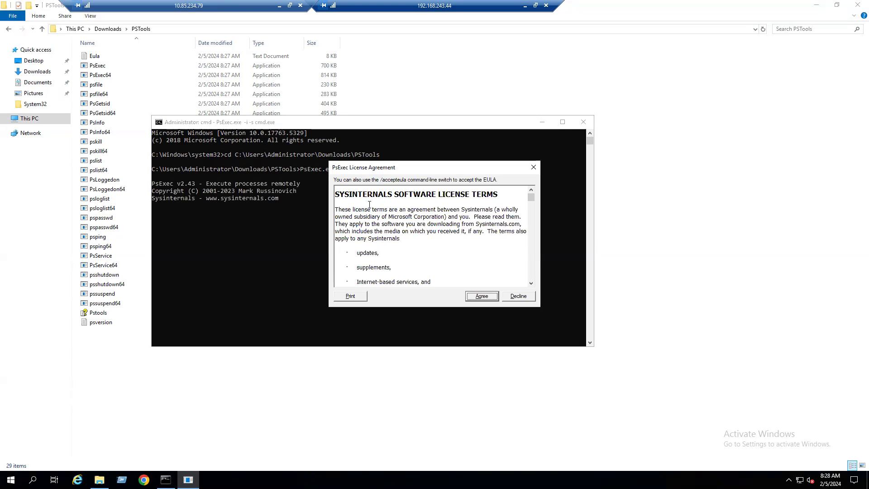
left_click(483, 297)
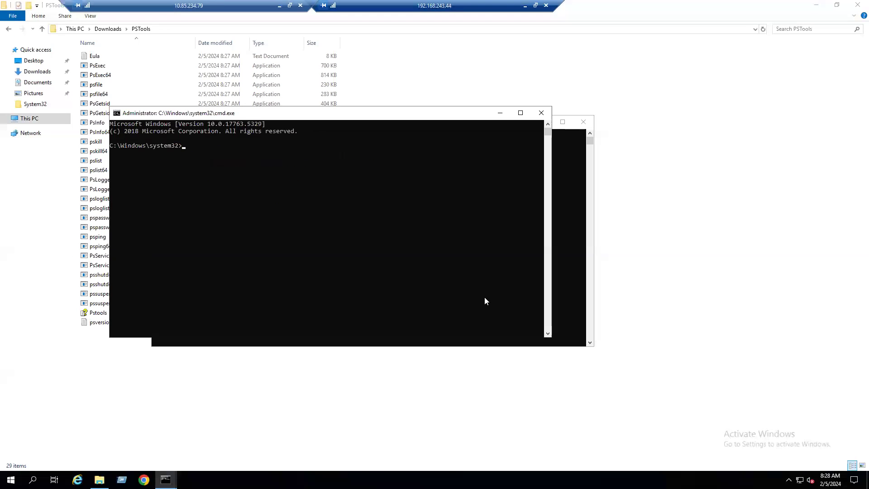
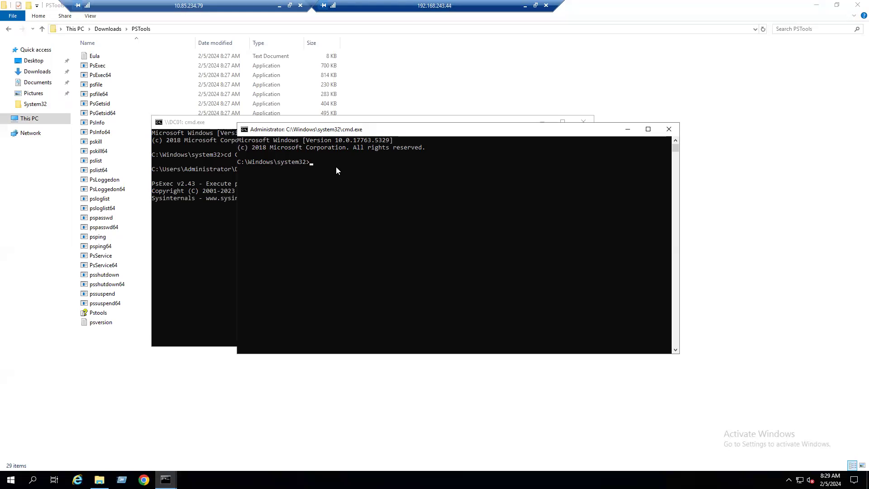
Enlarge the SYSTEM command prompt's font and launch services.msc from it
left_click(391, 187)
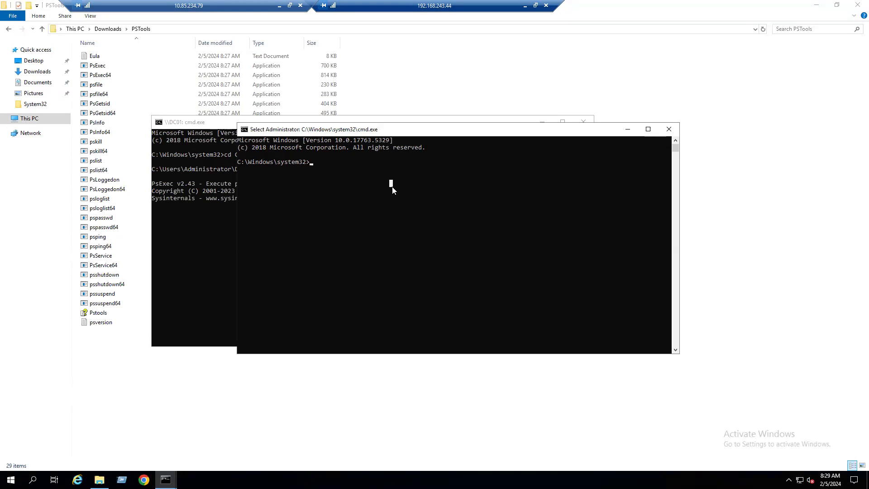
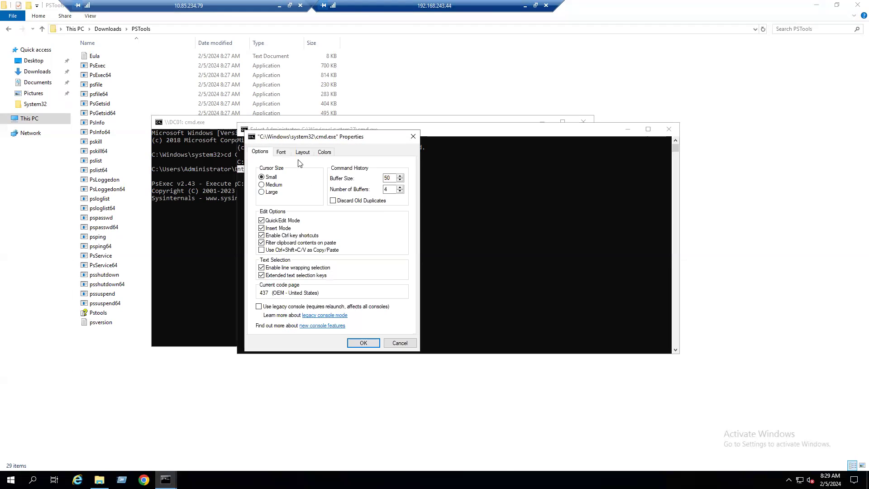
left_click(281, 152)
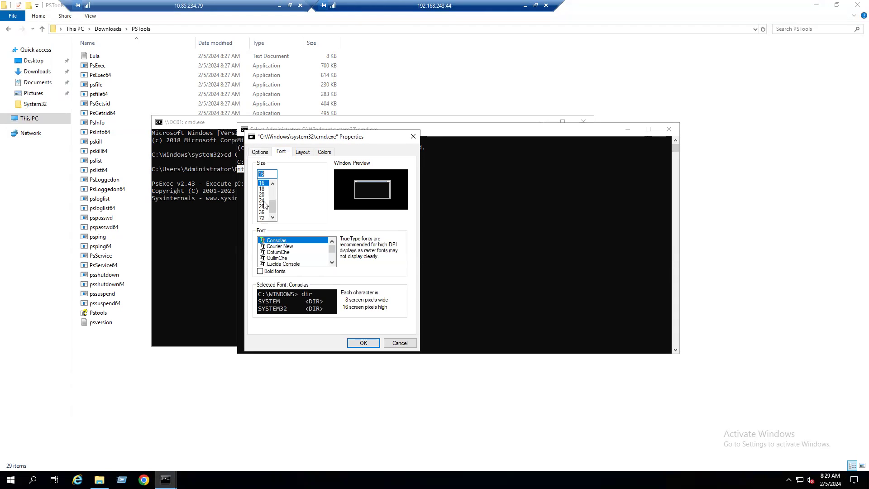
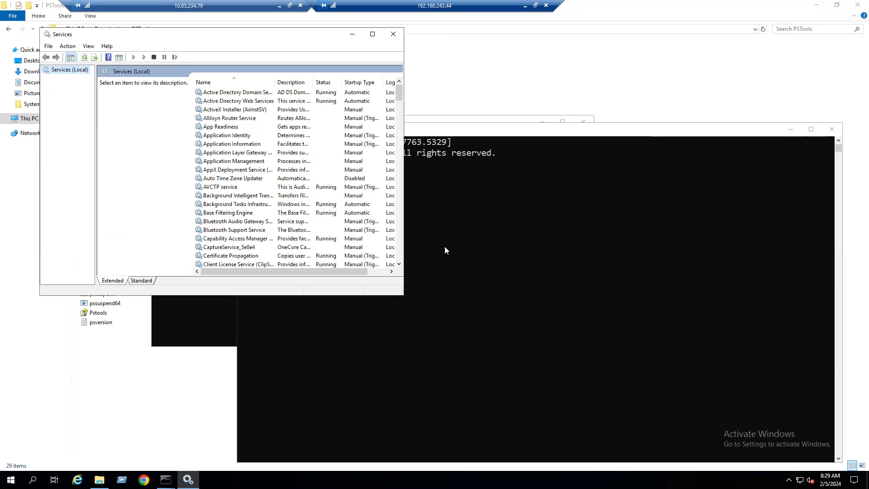
Maximize Services in Standard view, select the Windows Licensing Monitoring Service and widen the Name column to show full service names
left_click(142, 281)
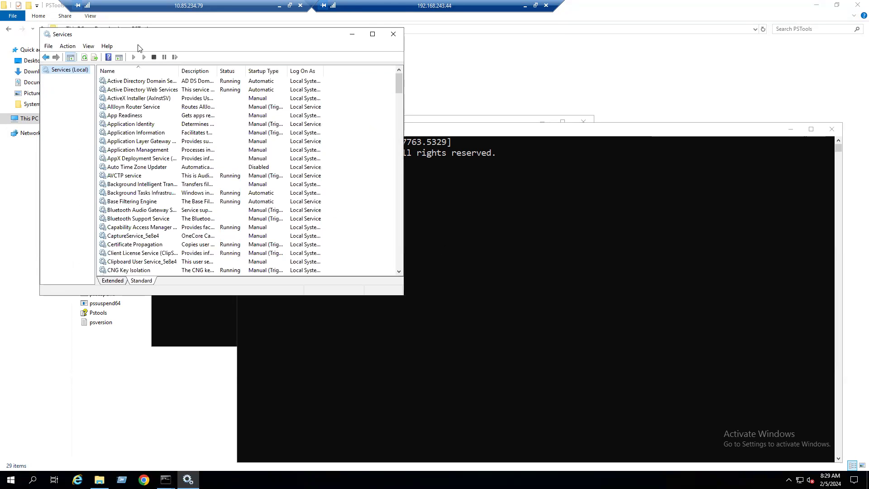
double_click(270, 35)
left_click(206, 190)
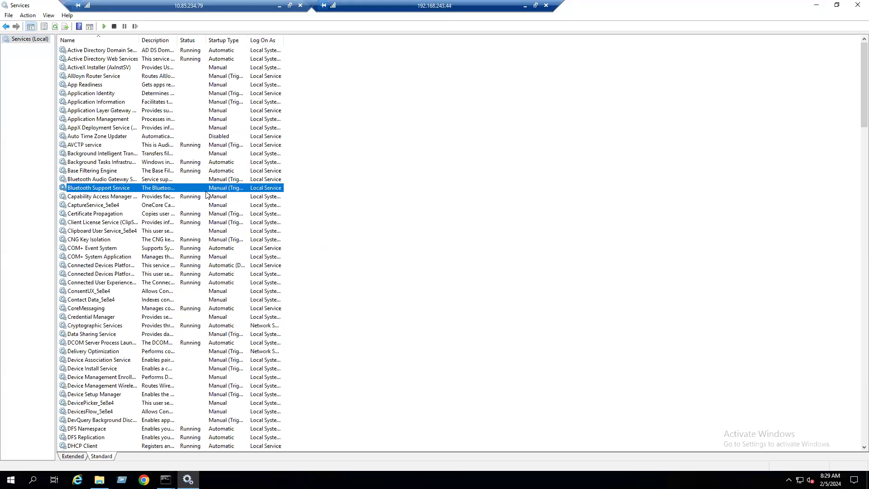
type("wi")
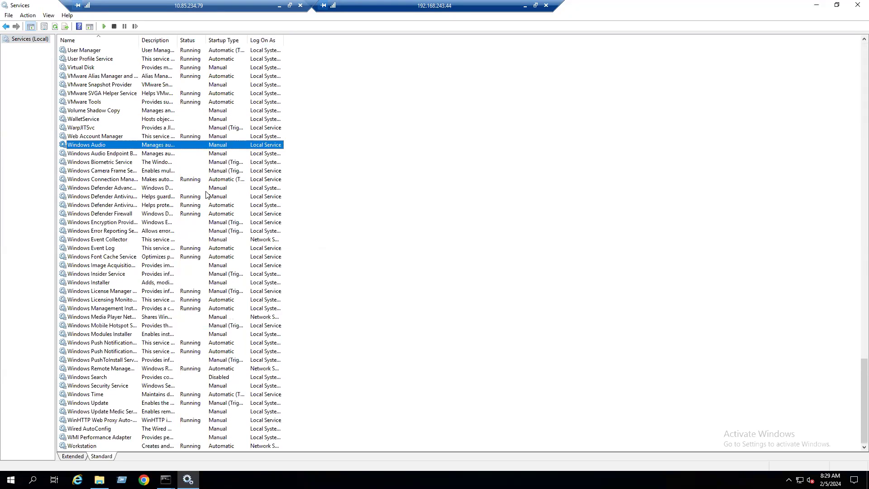
left_click(101, 291)
left_click(108, 300)
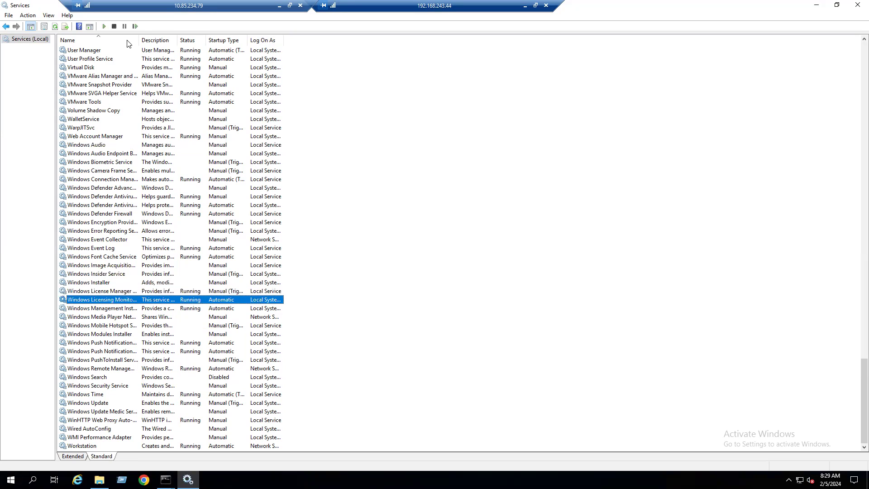
left_click_drag(139, 41, 236, 52)
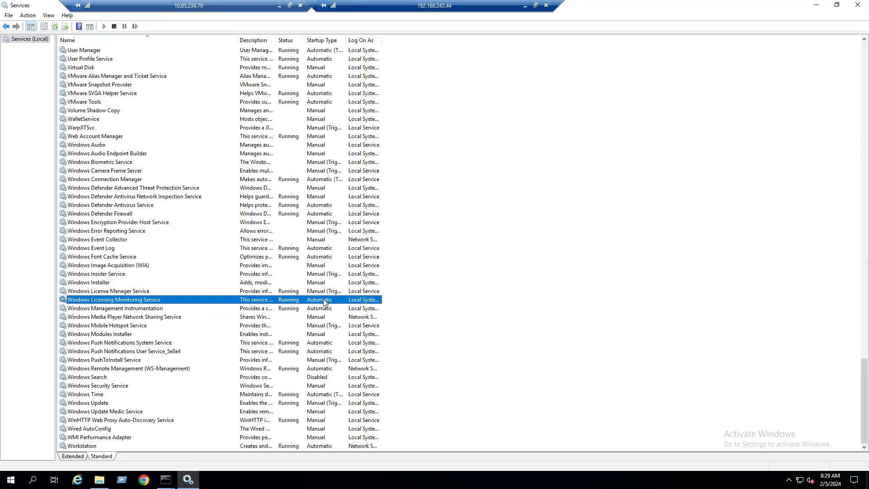
Set the Windows Licensing Monitoring Service's startup type to Disabled and apply the change
double_click(324, 301)
left_click(442, 230)
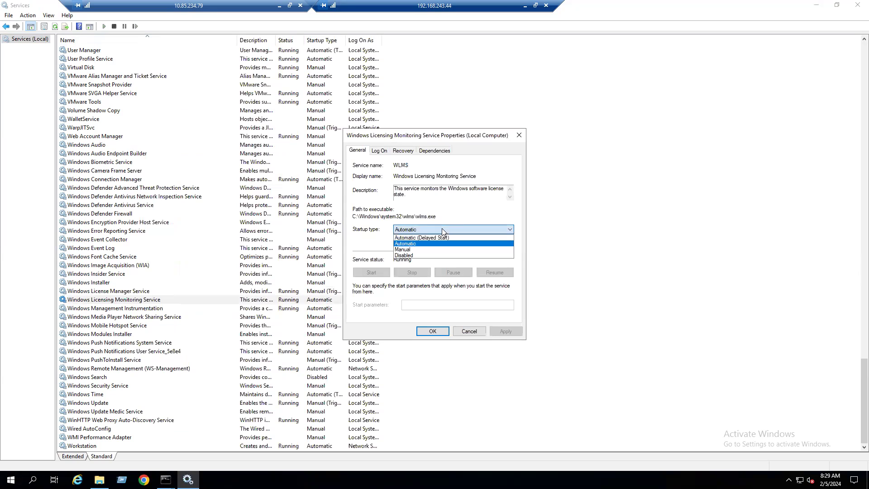
left_click(414, 255)
left_click(506, 331)
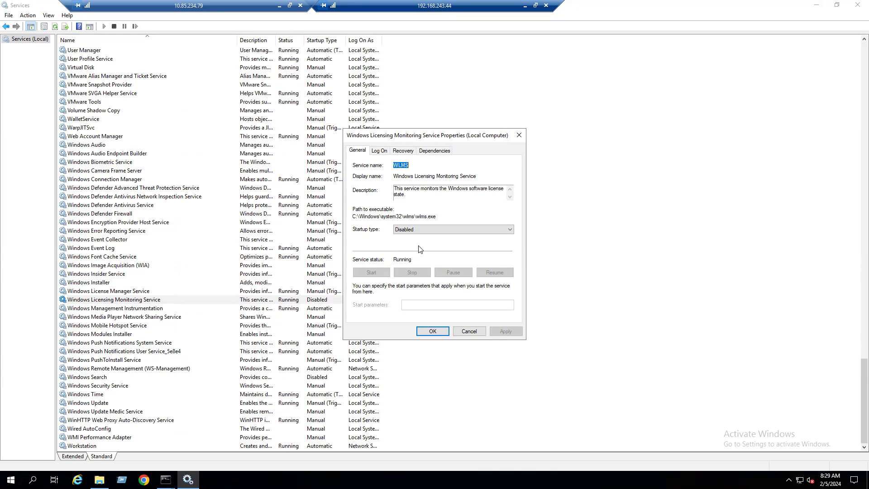
left_click(432, 331)
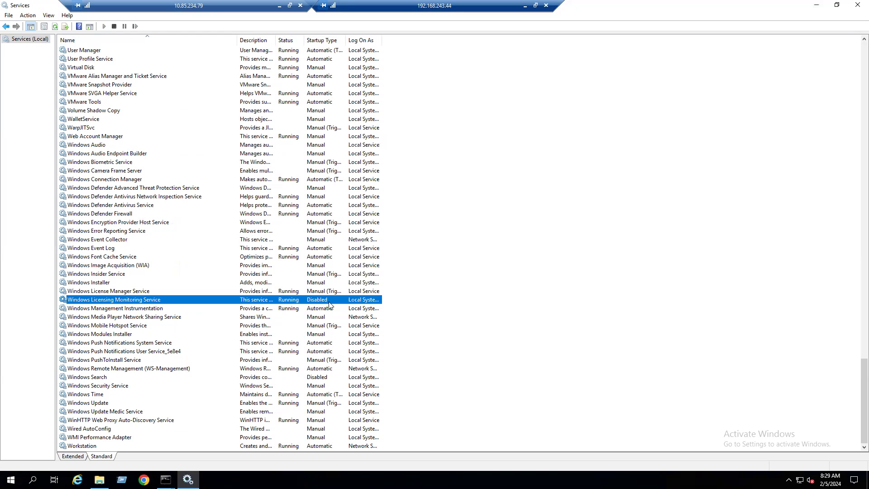
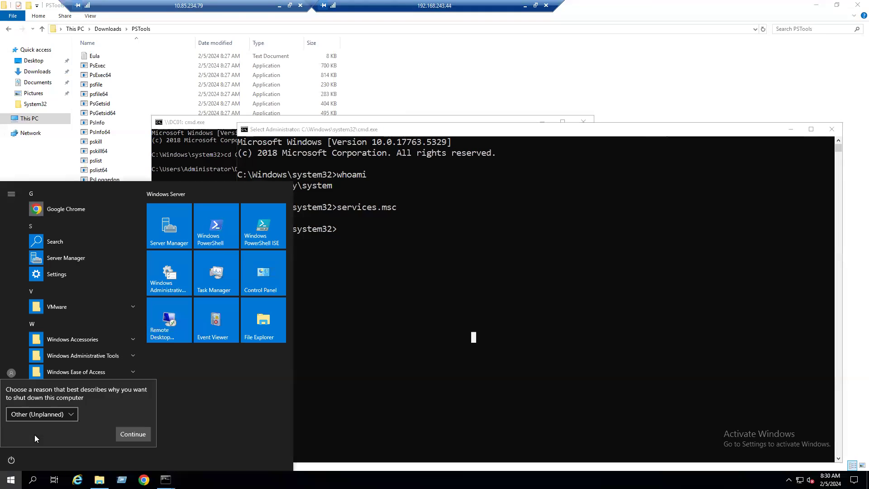
Confirm the server's shutdown prompt with the reason Other (Unplanned)
left_click(128, 434)
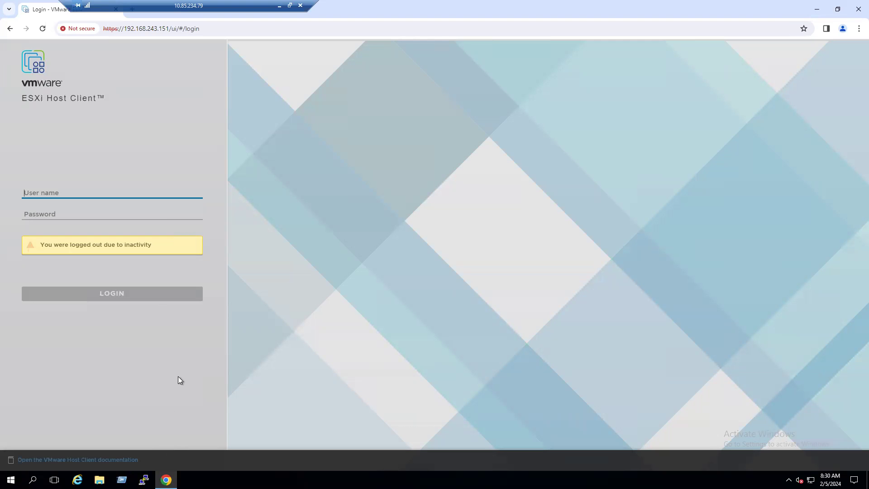
Reload the ESXi Host Client login page in Chrome and log in as root with the account password
left_click(40, 30)
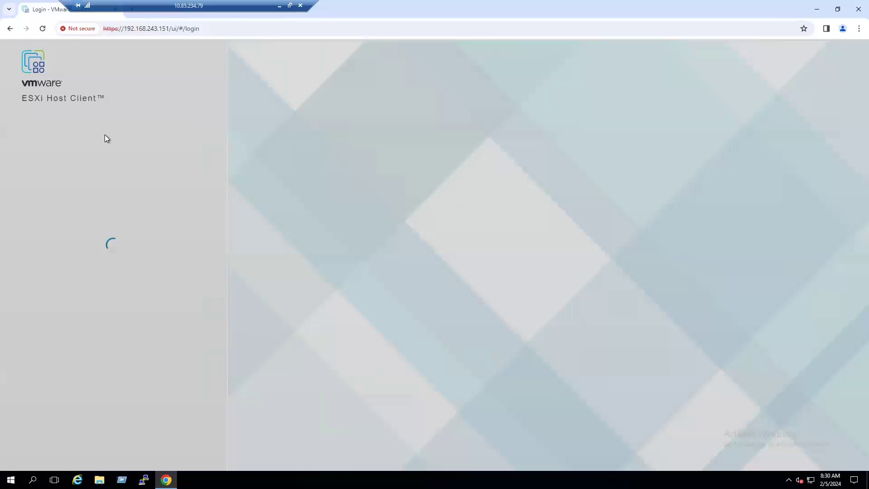
left_click(90, 195)
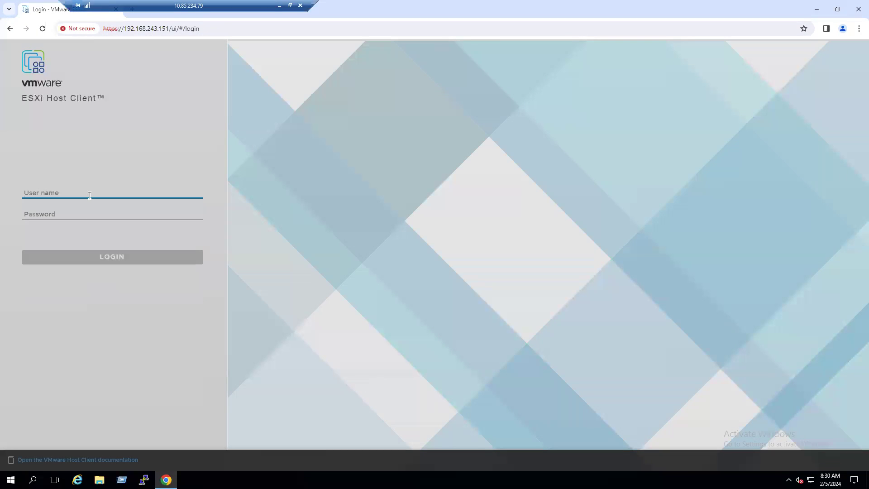
type("root")
key("Tab")
type("•••••••")
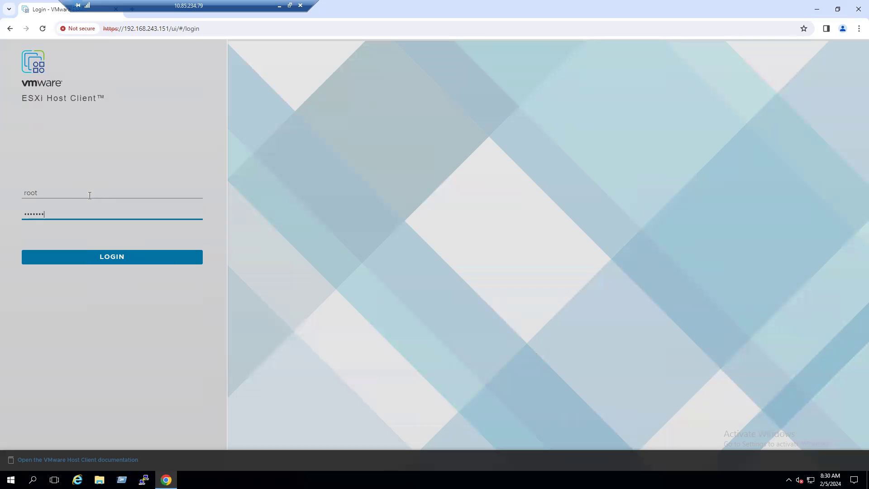
key("BackSpace")
key("BackSpace")
type("••••••••••••")
key("Return")
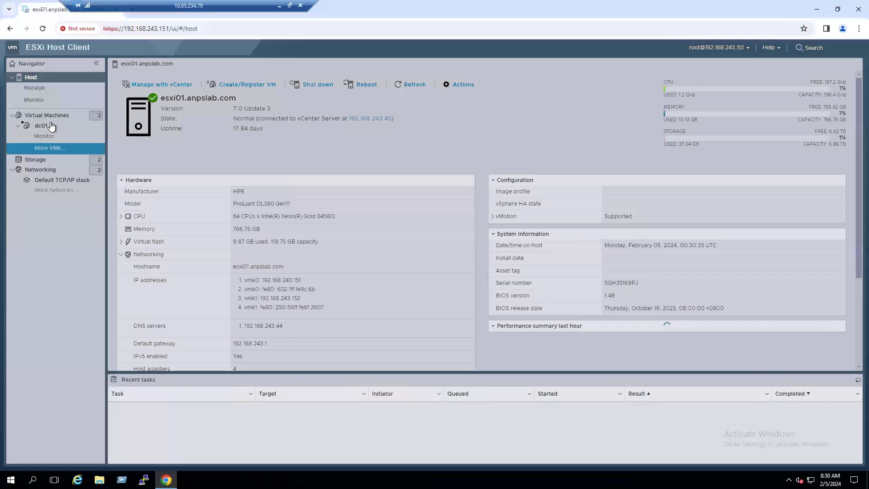
Open the dc01 virtual machine's console in a new browser tab
left_click(41, 125)
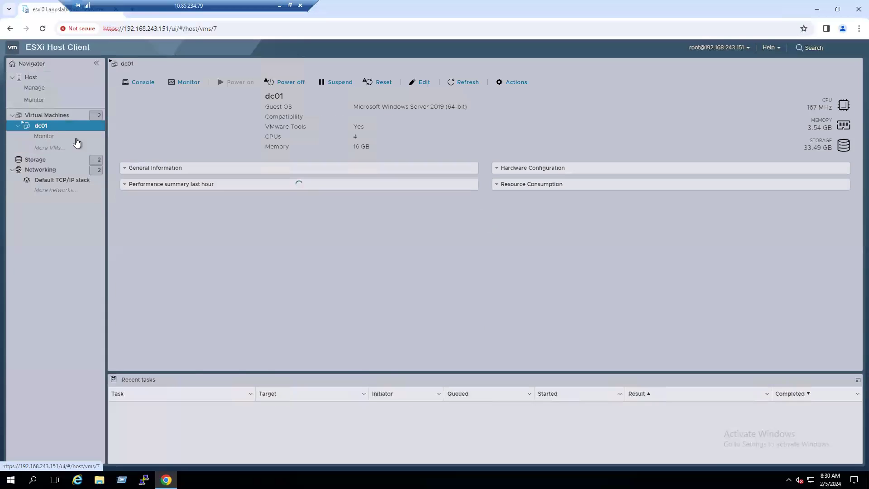
left_click(143, 83)
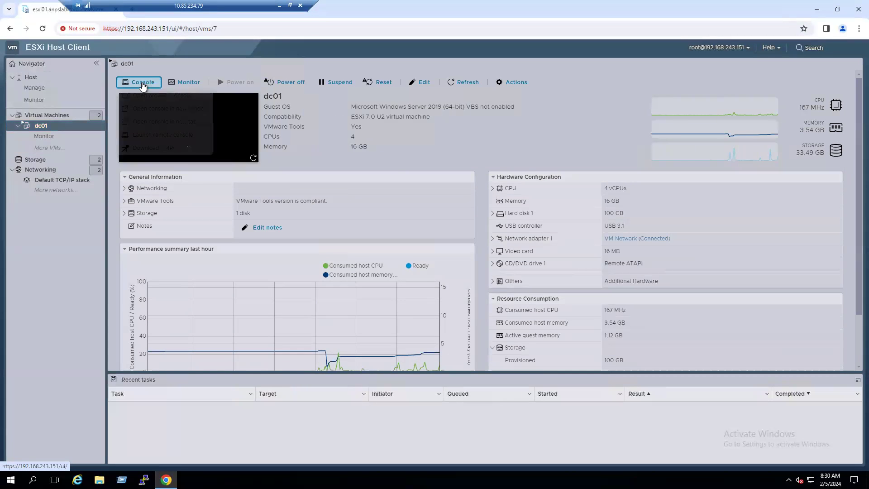
left_click(159, 122)
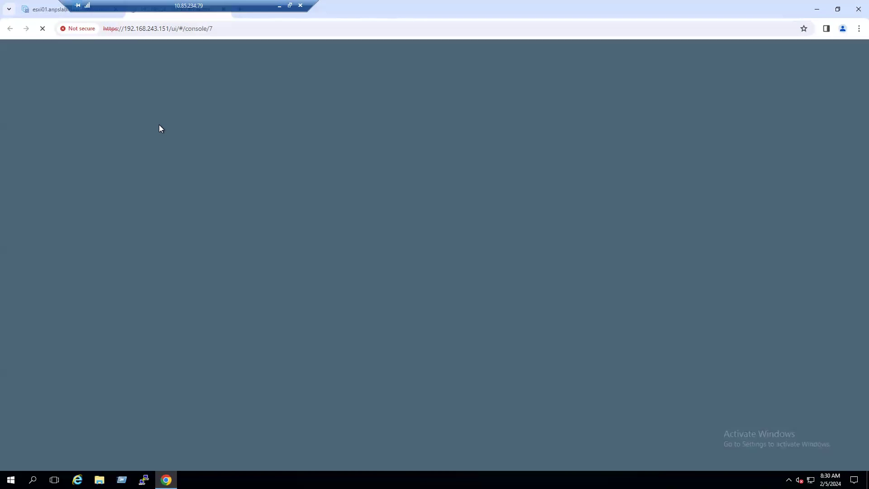